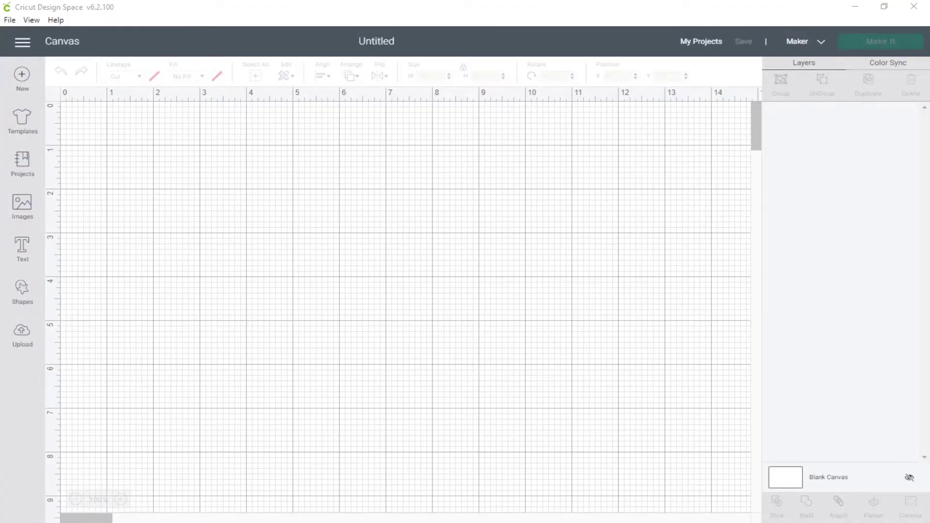
Step: Add a square from the basic shapes and position it at X 0, Y 0
left_click(28, 294)
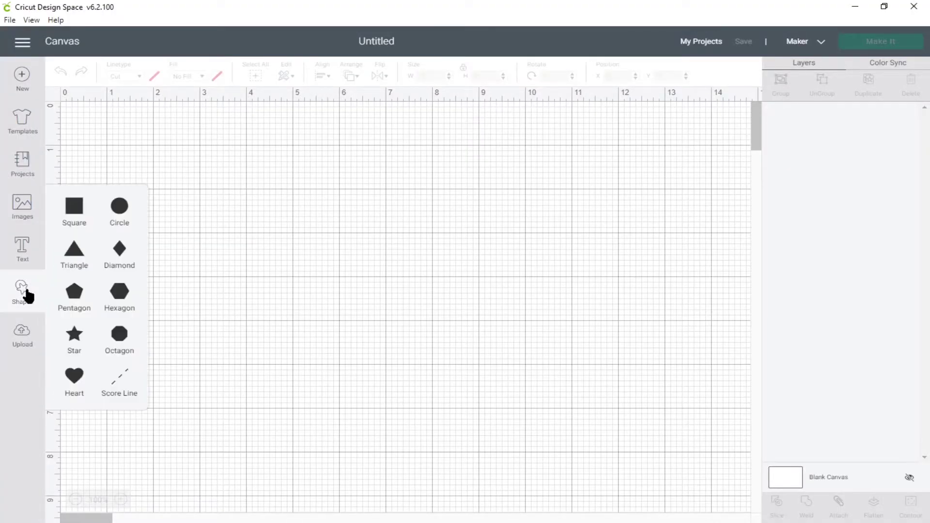
left_click(74, 205)
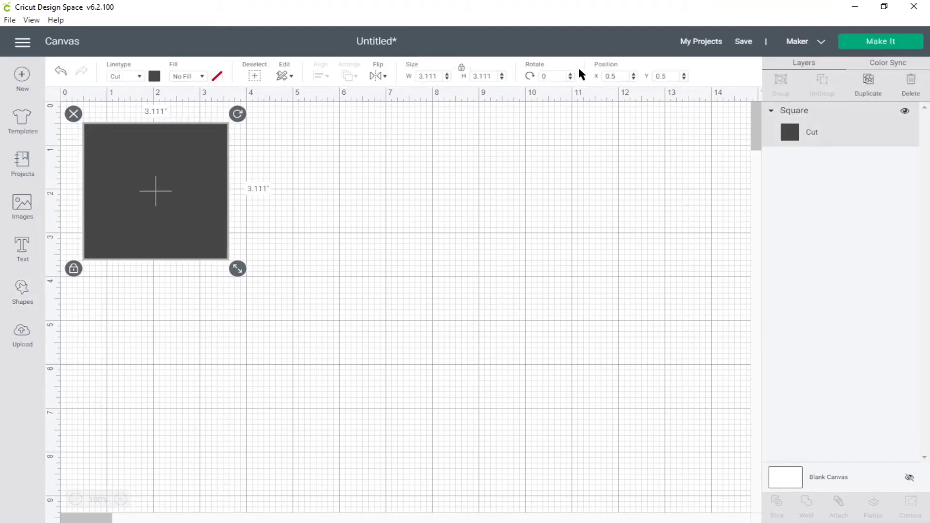
double_click(621, 76)
type("0")
left_click(678, 76)
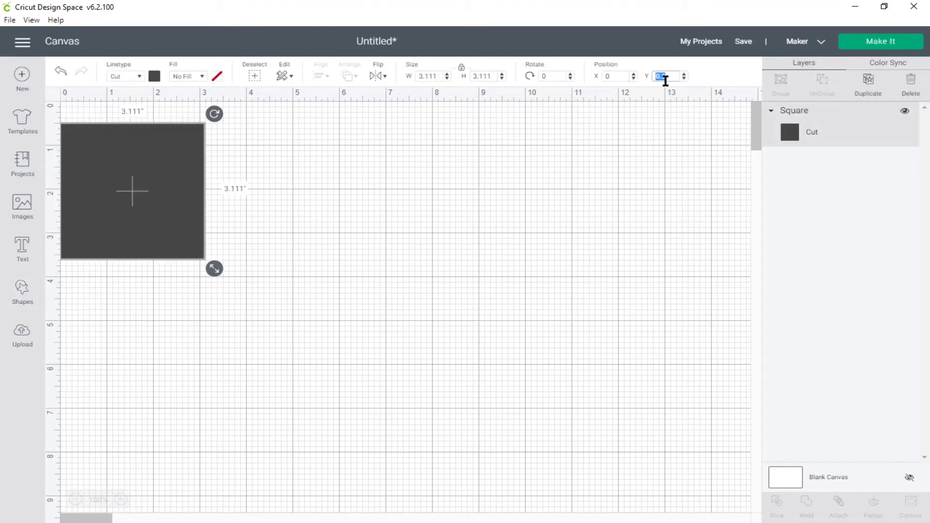
type("0")
key("Return")
Step: Unlock the square's proportions, size it 10 × 7 in and colour it pale yellow
left_click(462, 68)
left_click(436, 78)
type("10")
double_click(489, 76)
type("7")
key("Return")
left_click(154, 76)
left_click(250, 151)
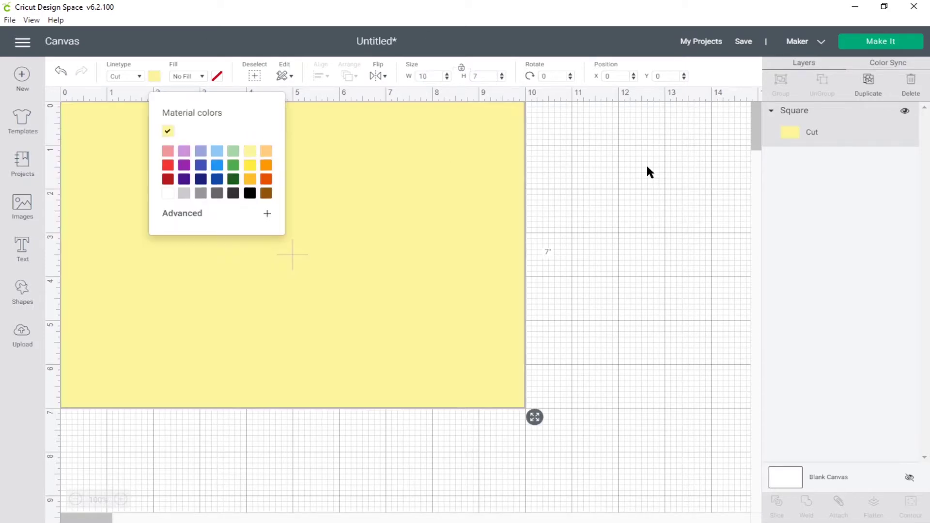
left_click(673, 179)
Step: Add a single score line at 5 in, spanning the card's full height
left_click(21, 292)
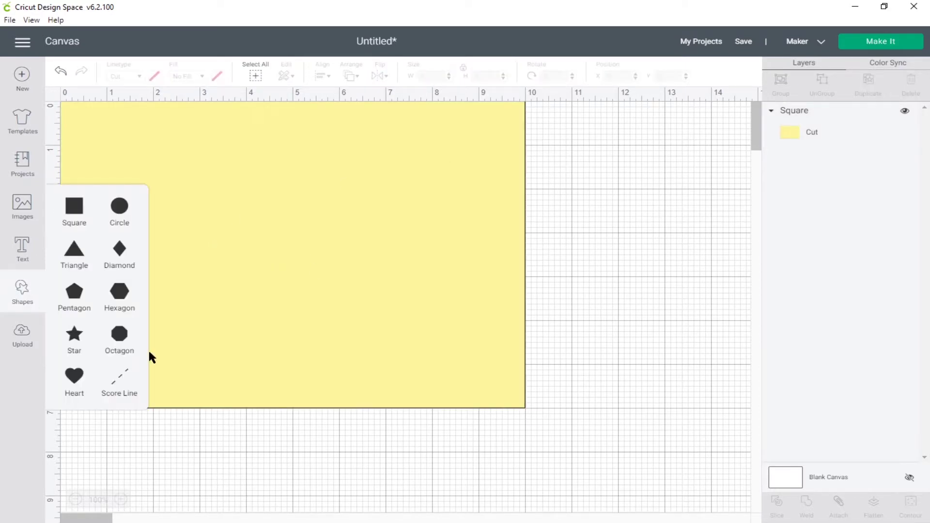
double_click(118, 382)
left_click(117, 155)
left_click(104, 155)
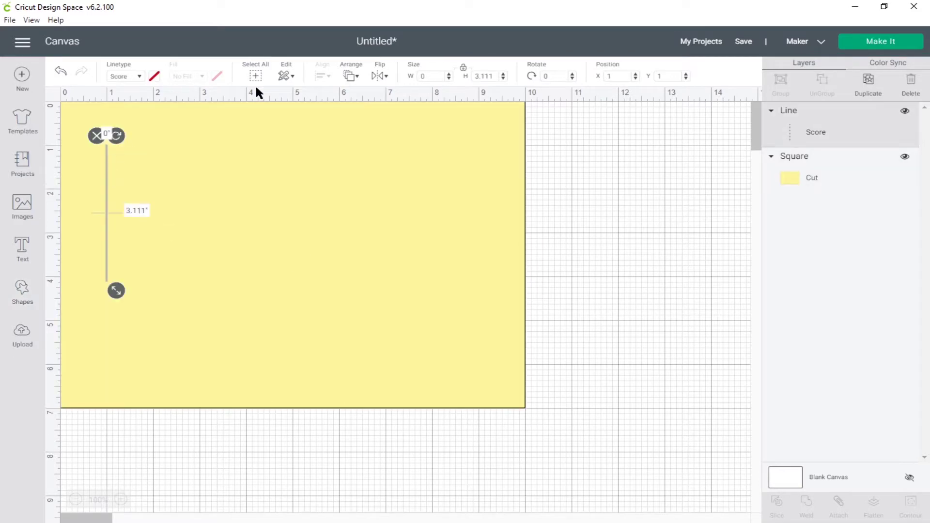
type("5")
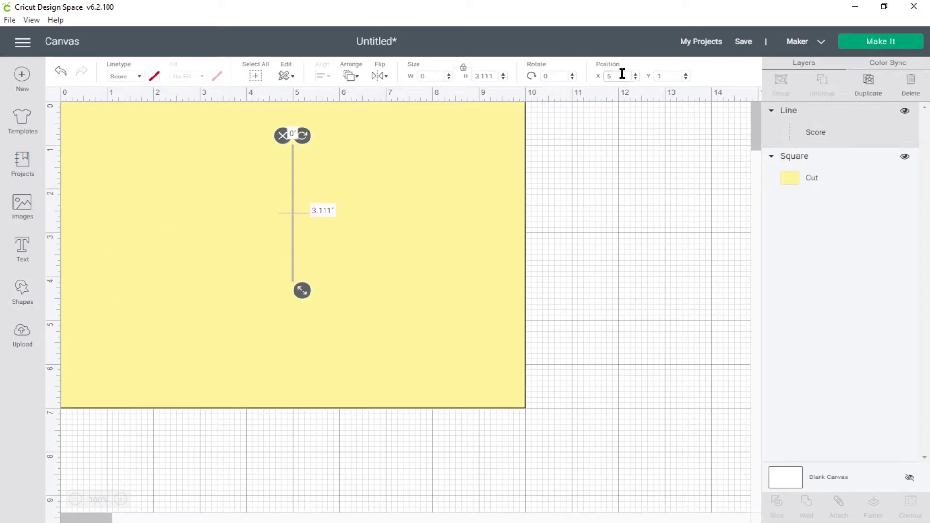
type("0")
left_click(493, 76)
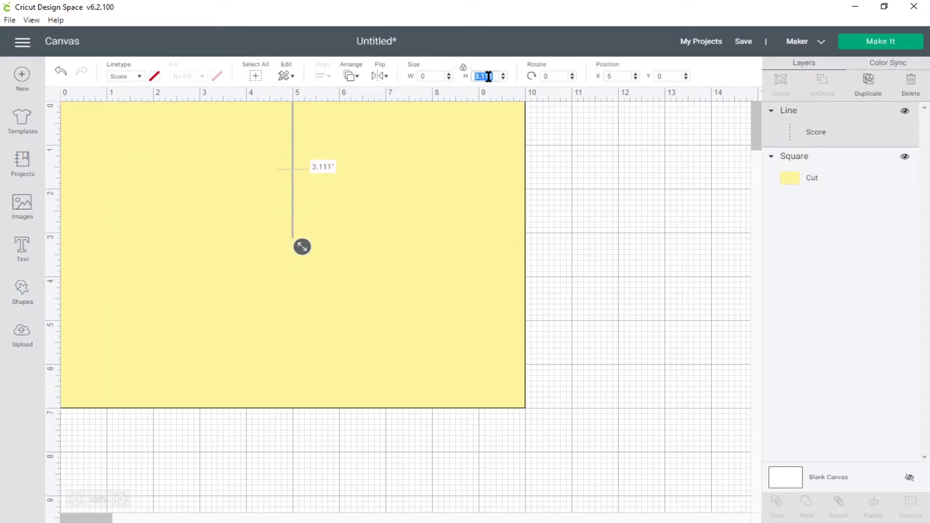
type("6.5")
left_click(601, 204)
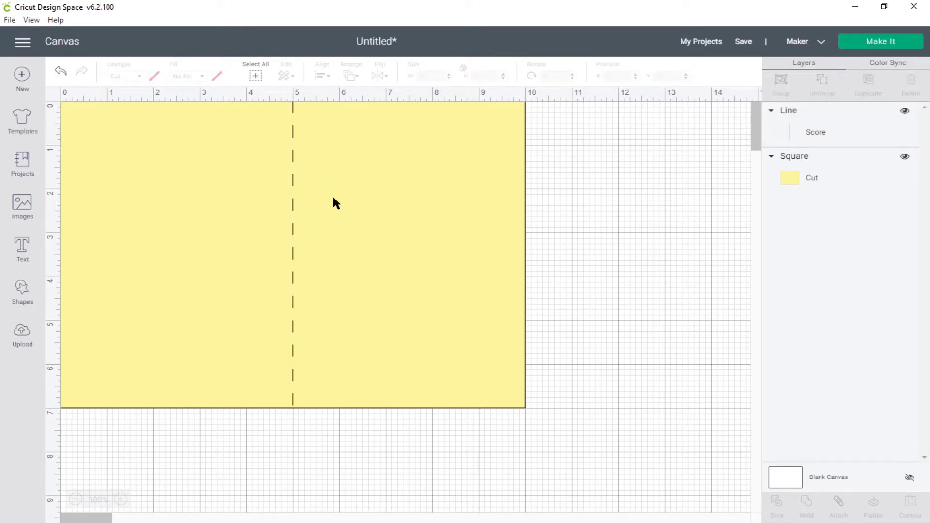
Step: Add a second square beside the card, sized 5 × 2.5 in and coloured orange
left_click(21, 291)
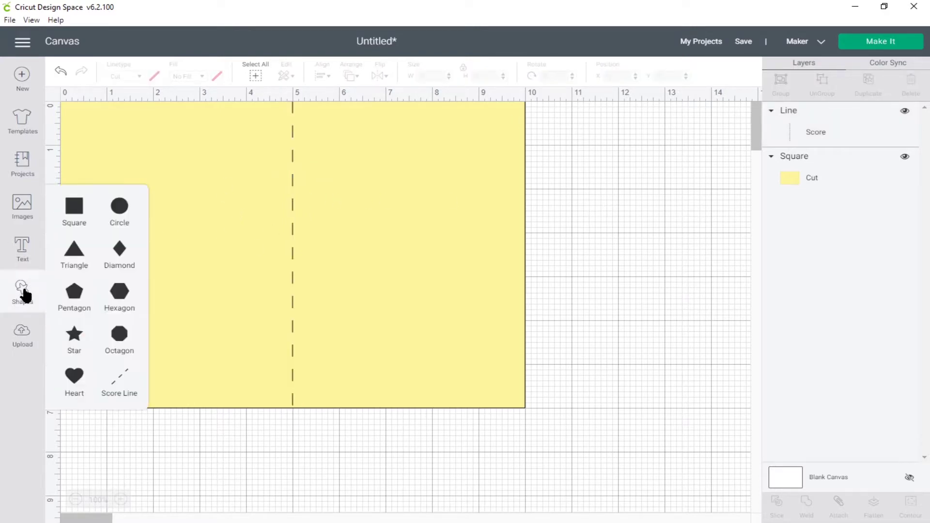
left_click(73, 206)
left_click_drag(221, 239, 614, 262)
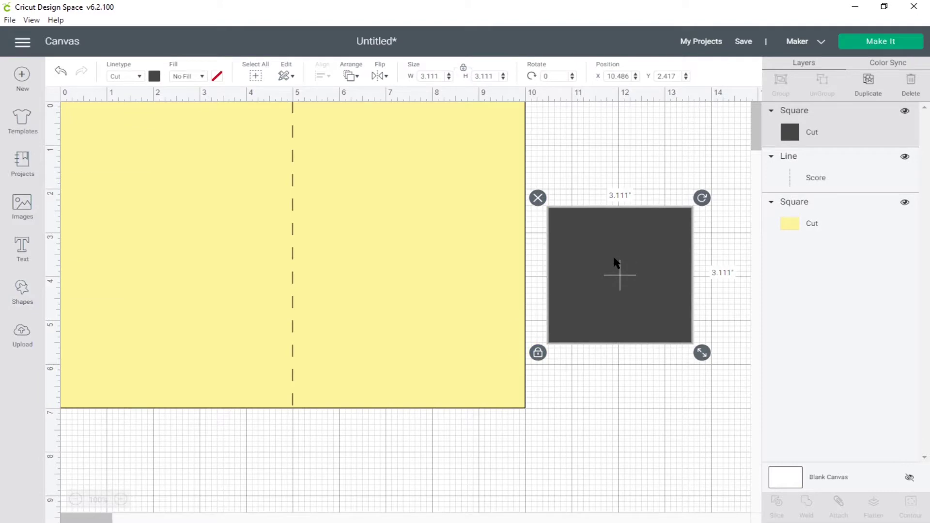
left_click(463, 71)
left_click(428, 76)
type("5")
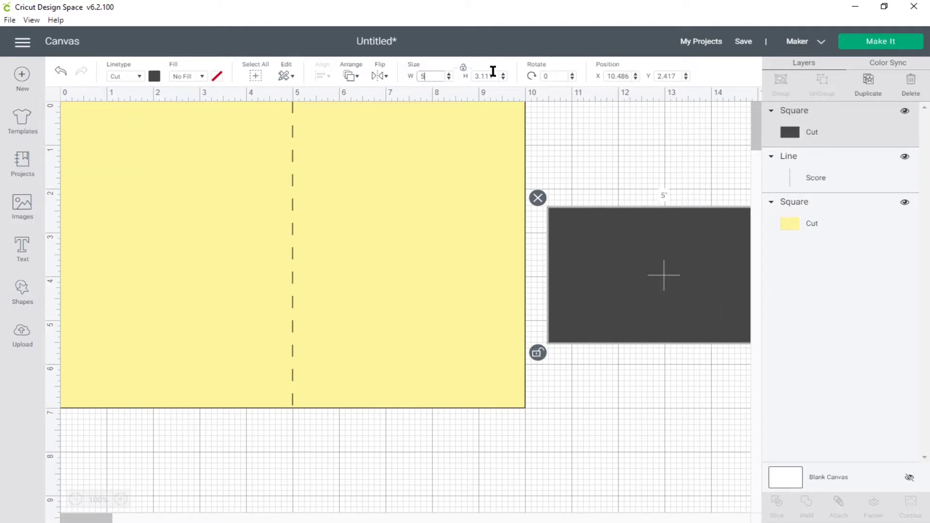
left_click(486, 77)
type("2.5")
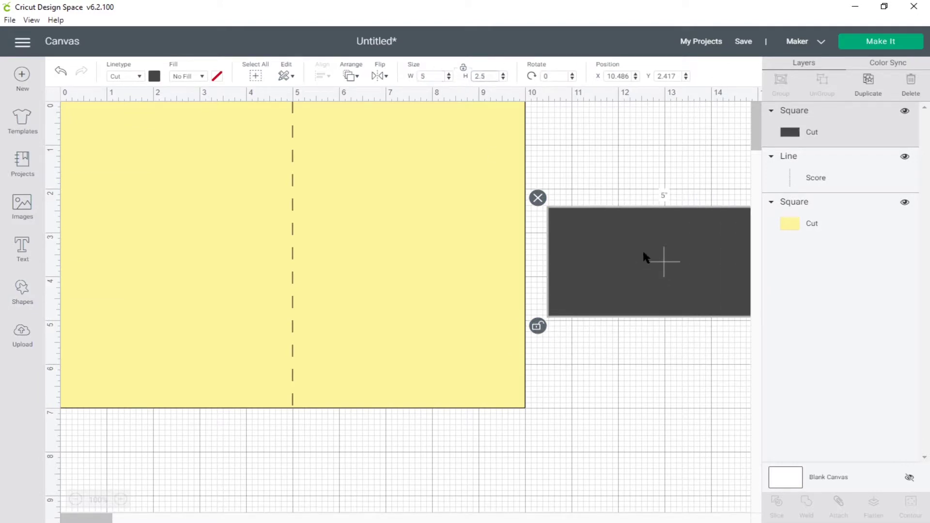
left_click(154, 76)
left_click(265, 155)
left_click(652, 143)
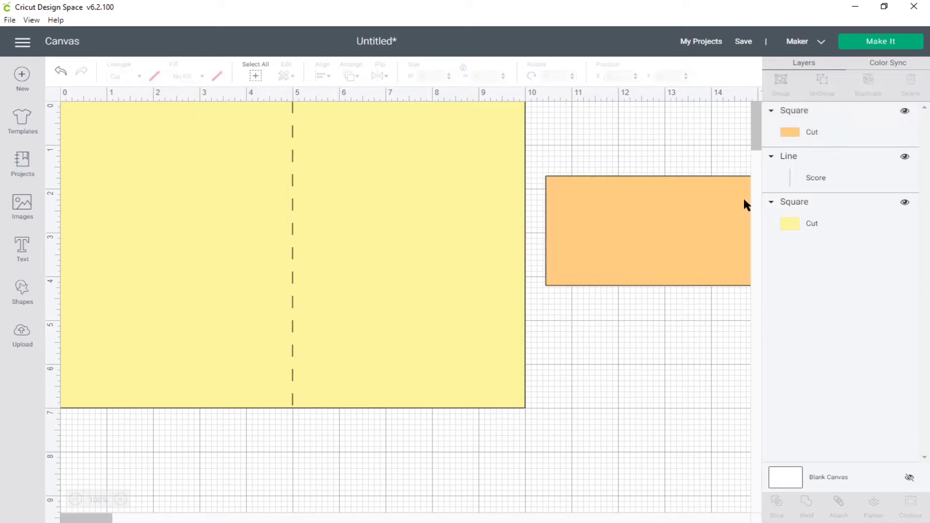
Step: Set the orange rectangle to X 0, centre it vertically on the card and slice
left_click(674, 223)
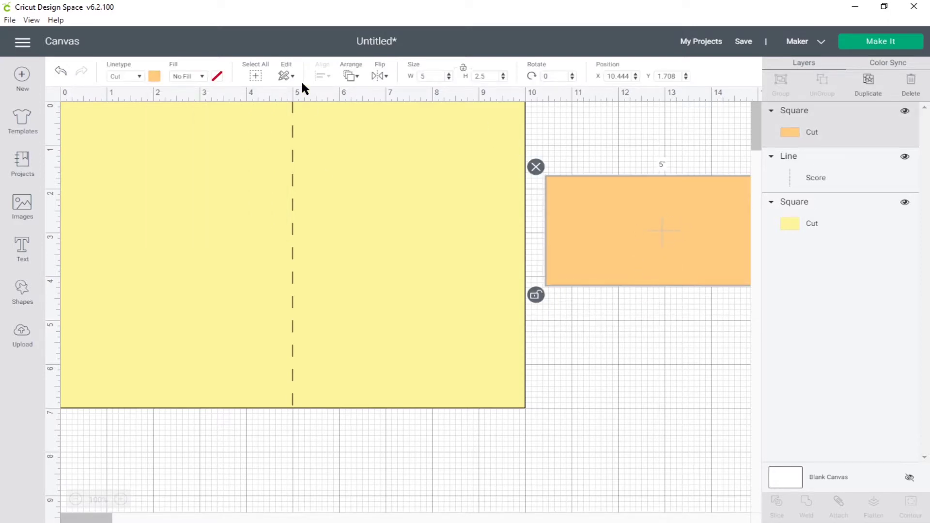
double_click(614, 76)
type("0")
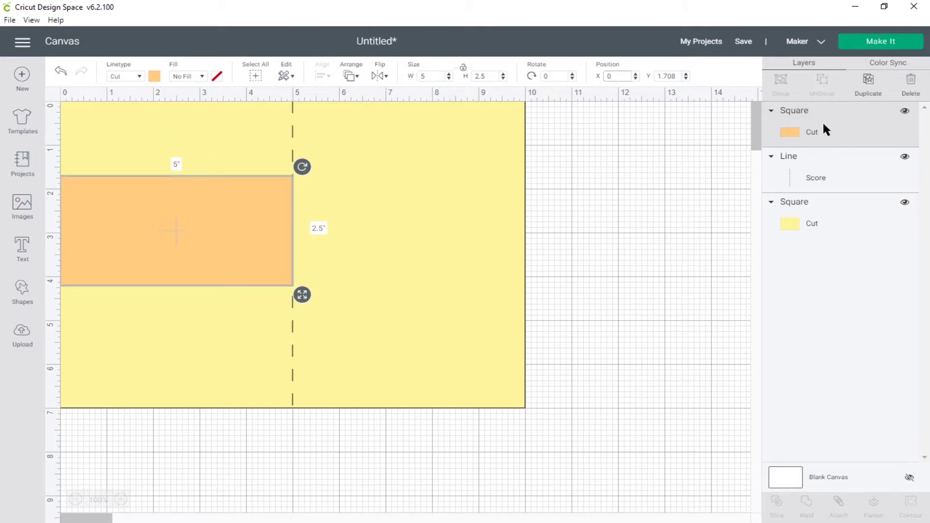
left_click(202, 158, "shift")
left_click(322, 75)
left_click(342, 172)
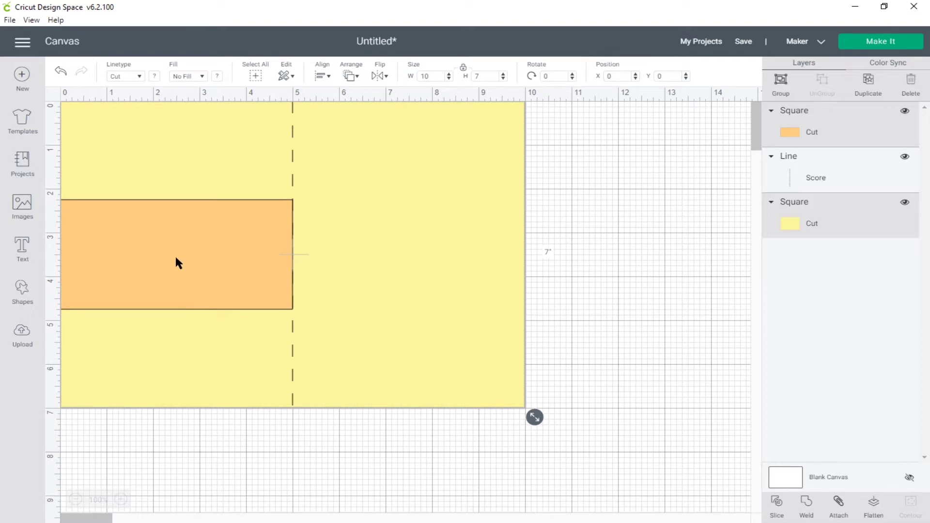
left_click(776, 501)
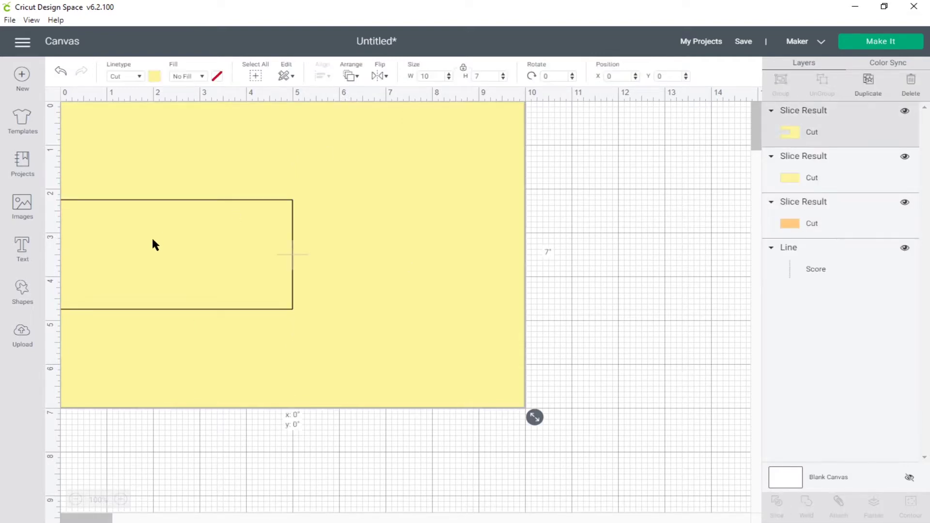
Step: Move the sliced cut-out pieces aside and reposition the notched card at X 0, Y 0
left_click(170, 257)
left_click_drag(170, 257, 654, 395)
left_click_drag(160, 251, 473, 468)
left_click(533, 146)
left_click(611, 76)
type("0")
key("Return")
left_click(660, 77)
type("0")
key("Return")
Step: Resize the yellow rectangle to 4.5 × 2 in and place it over the orange one
left_click_drag(546, 427, 751, 153)
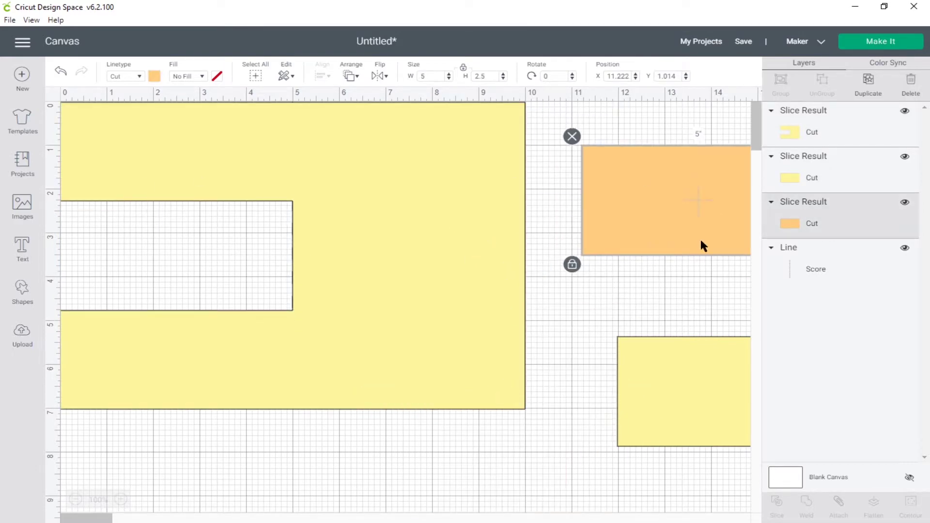
left_click_drag(697, 349, 635, 263)
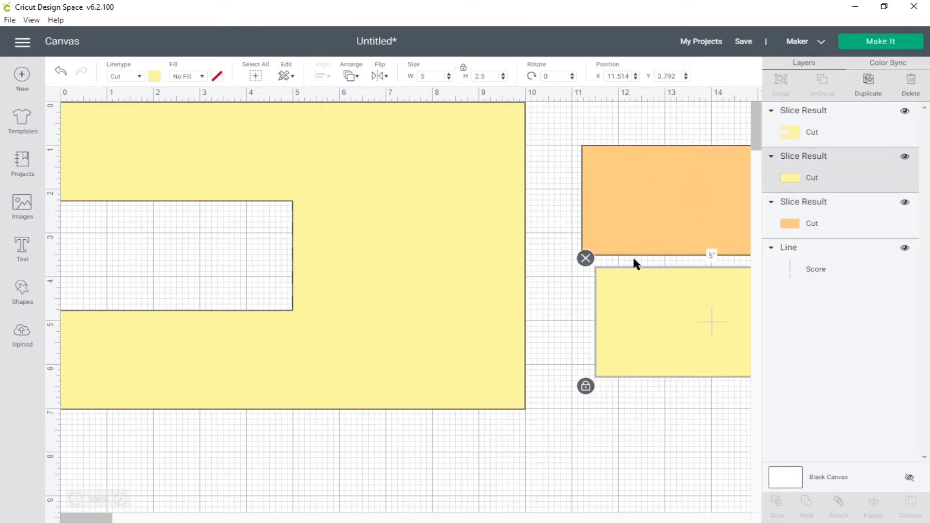
left_click(464, 68)
left_click(436, 76)
type("4.5")
key("Tab")
type("2")
left_click_drag(651, 340, 631, 295)
Step: Centre and slice yellow from orange, set the frame in the window, delete the centre, widen yellow to 4.75 in
left_click(322, 75)
left_click(338, 204)
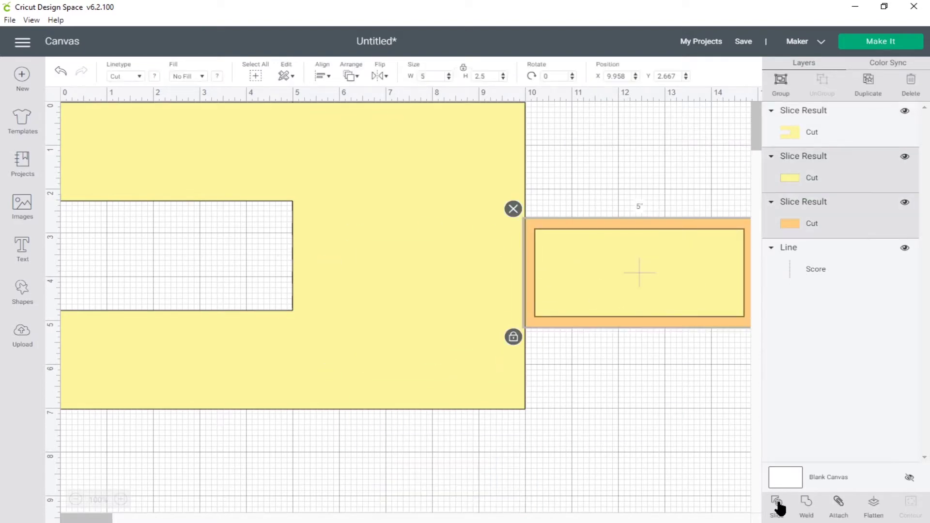
left_click(778, 508)
left_click_drag(672, 327, 193, 307)
left_click_drag(672, 277, 678, 199)
left_click_drag(623, 289, 660, 358)
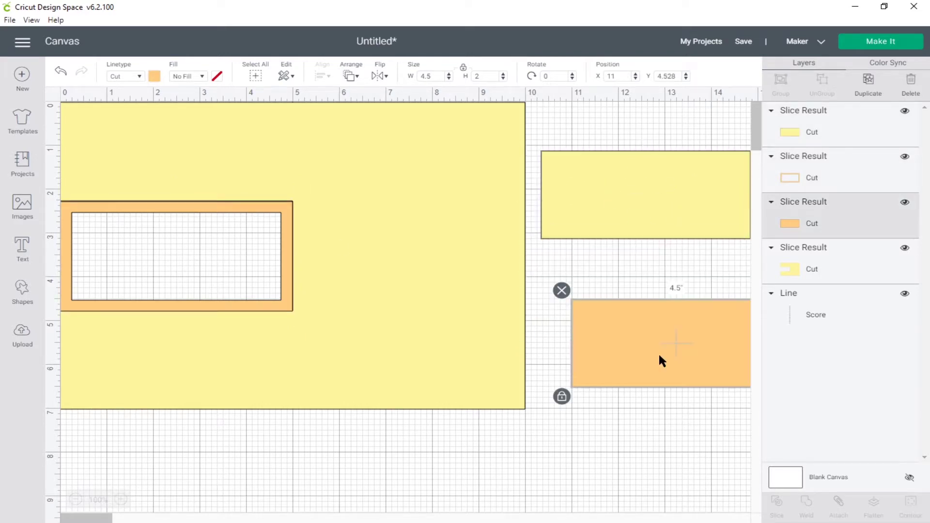
left_click(561, 291)
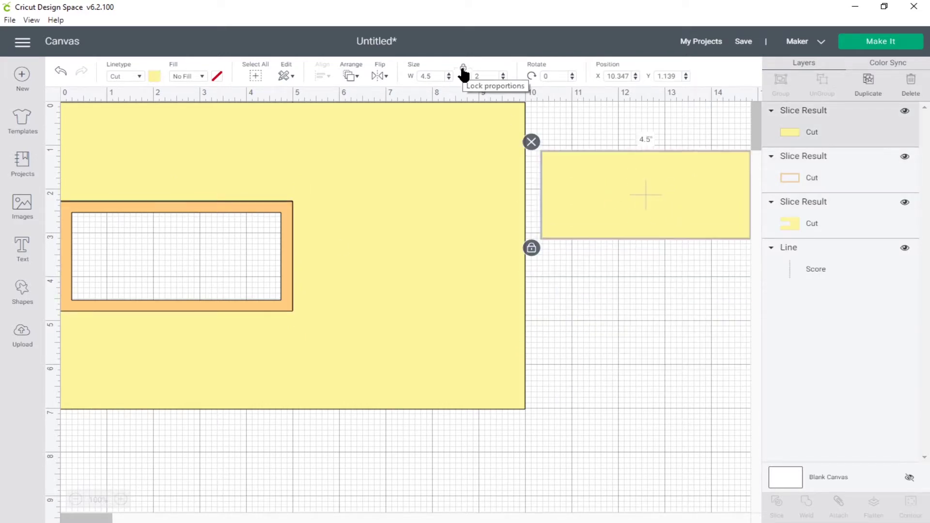
left_click(463, 73)
left_click(498, 77)
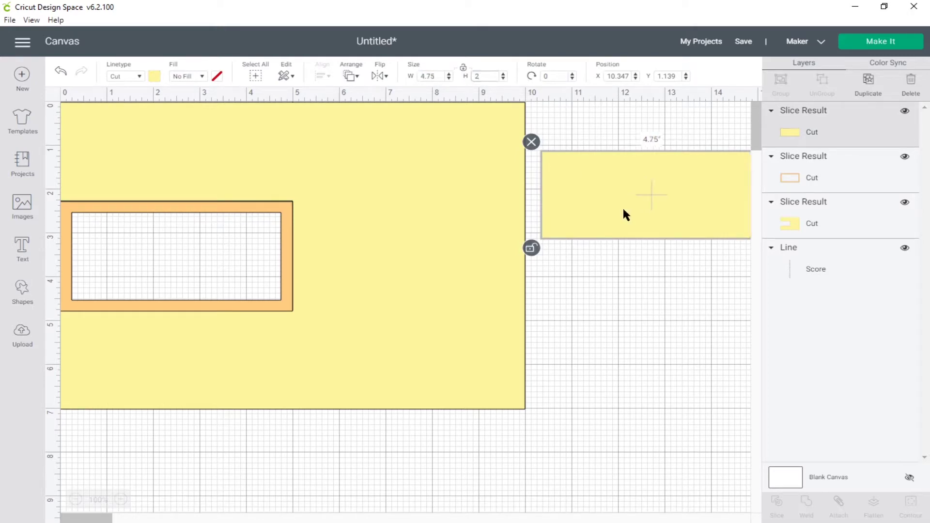
Step: Move the panel to the card's top-left, colour it orange, and duplicate it lower down
left_click_drag(623, 210, 184, 170)
left_click(154, 76)
left_click(201, 131)
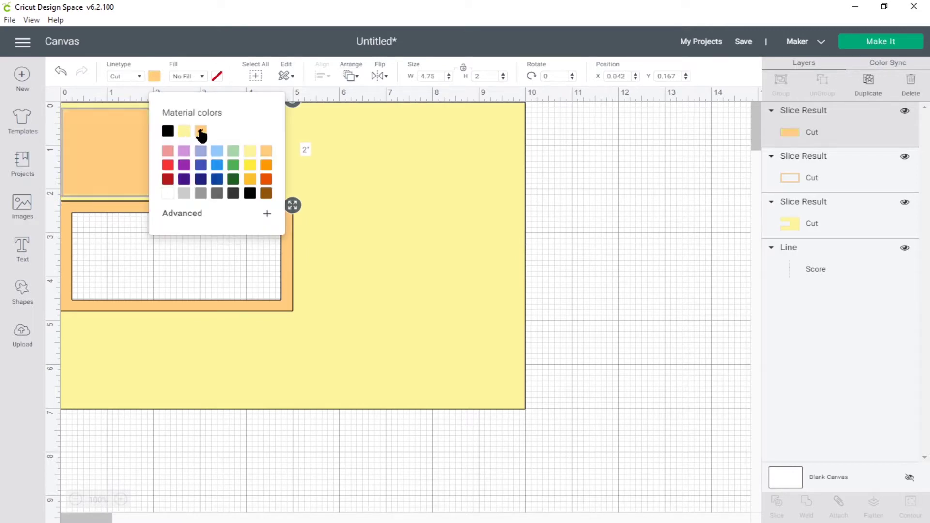
left_click(703, 189)
left_click(167, 118)
key("ctrl+d")
left_click_drag(183, 165, 181, 352)
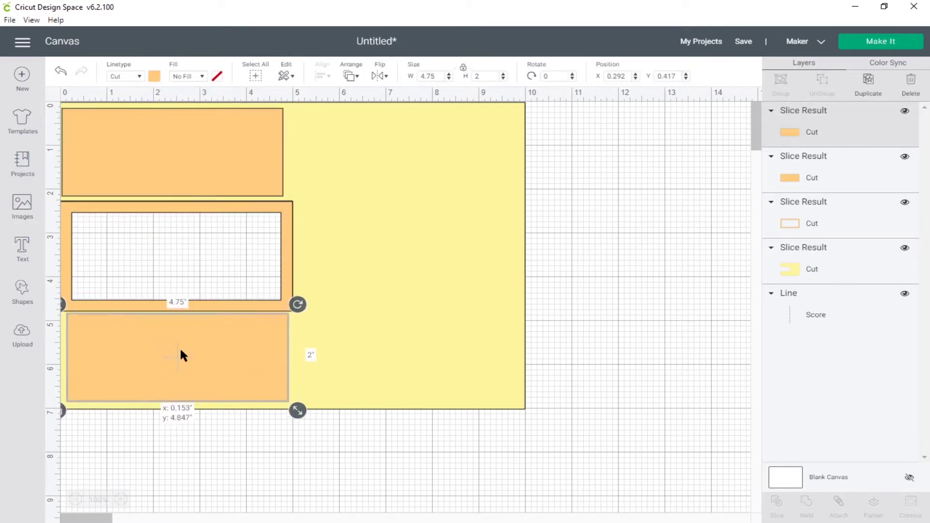
left_click_drag(178, 184, 184, 190)
Step: Position the top orange panel at X 0.125, Y 0.125
double_click(621, 74)
type(".125")
key("Return")
double_click(669, 76)
key("BackSpace")
type(".125")
key("Return")
Step: Set the bottom panel's Y to 4.875 and nudge the middle window frame up slightly
left_click(163, 396)
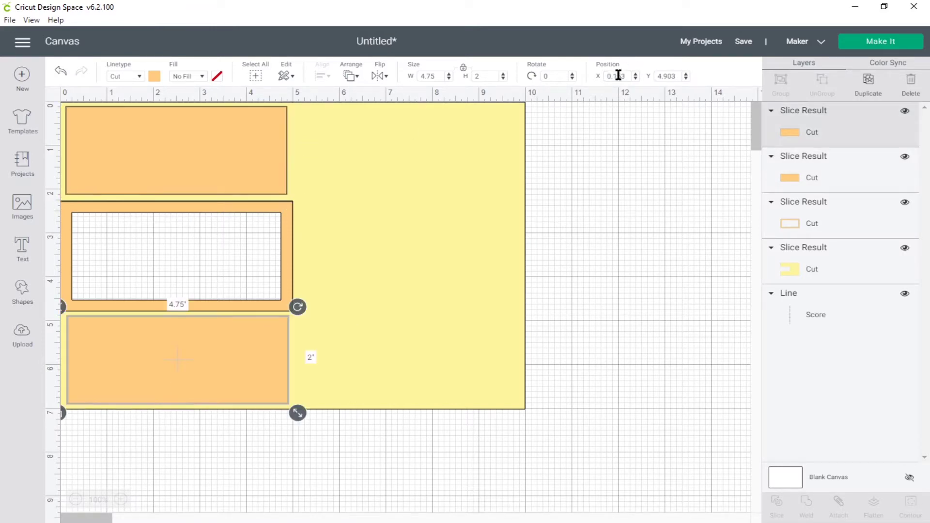
double_click(678, 76)
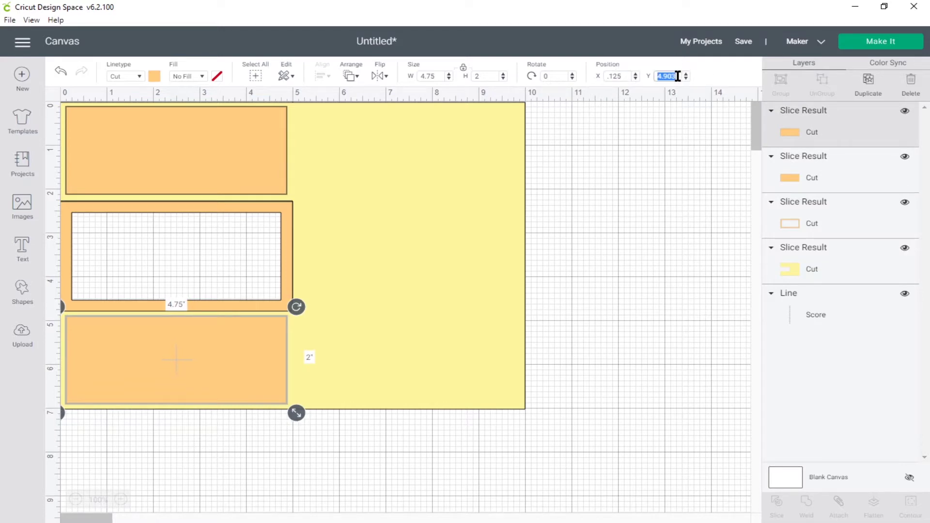
type("4.875")
key("Return")
left_click(581, 145)
left_click_drag(291, 291, 290, 289)
left_click(719, 284)
left_click(150, 371)
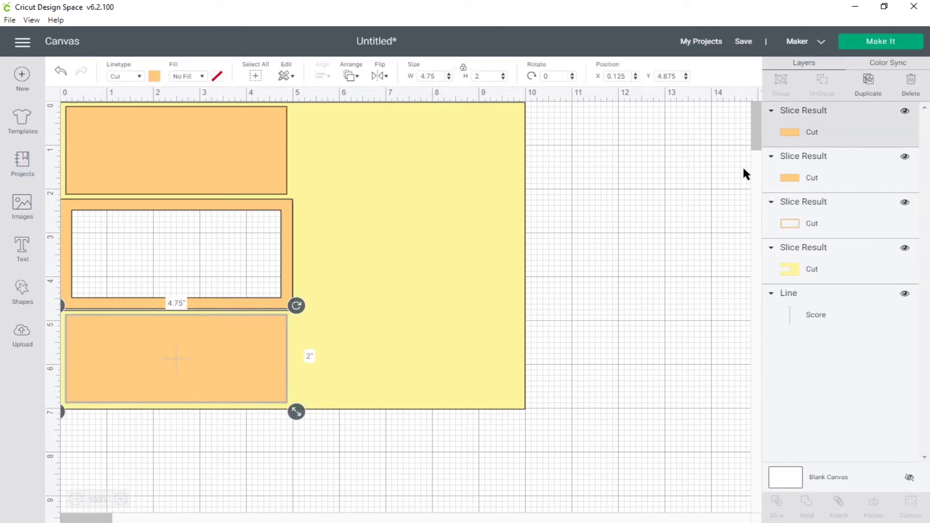
Step: Duplicate the orange panel onto the card's right half and size it 4.5 × 6.5 in
left_click(868, 84)
left_click_drag(347, 378, 425, 291)
double_click(427, 76)
type("4.5")
key("Return")
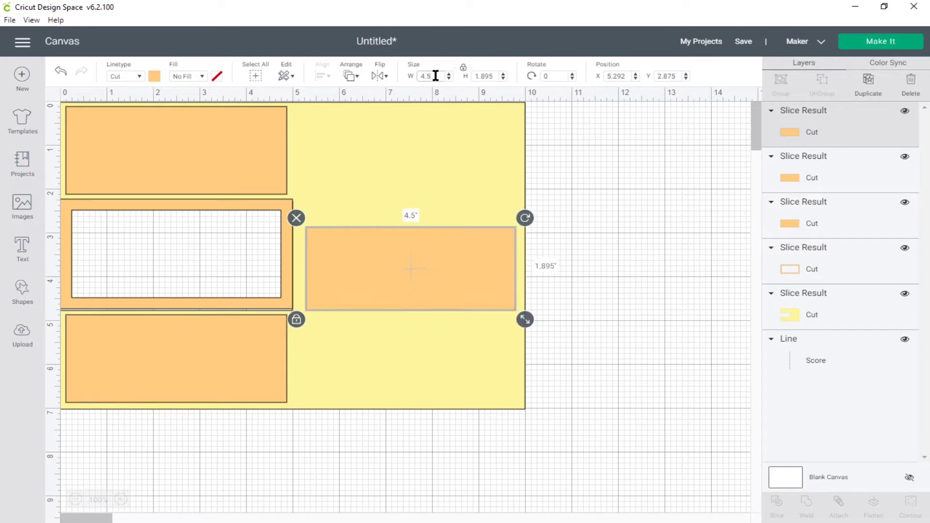
double_click(484, 76)
type("6.5")
key("Return")
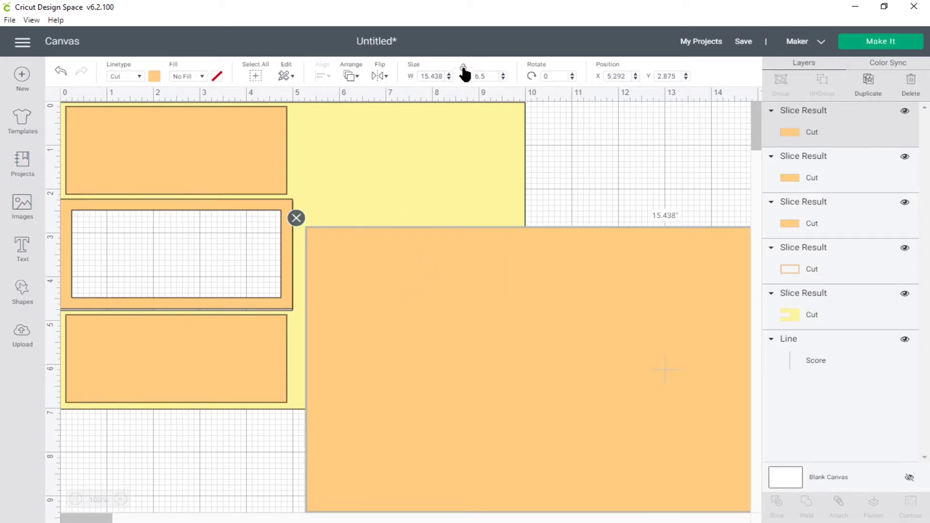
double_click(431, 76)
type("4.5")
key("Return")
left_click(678, 374)
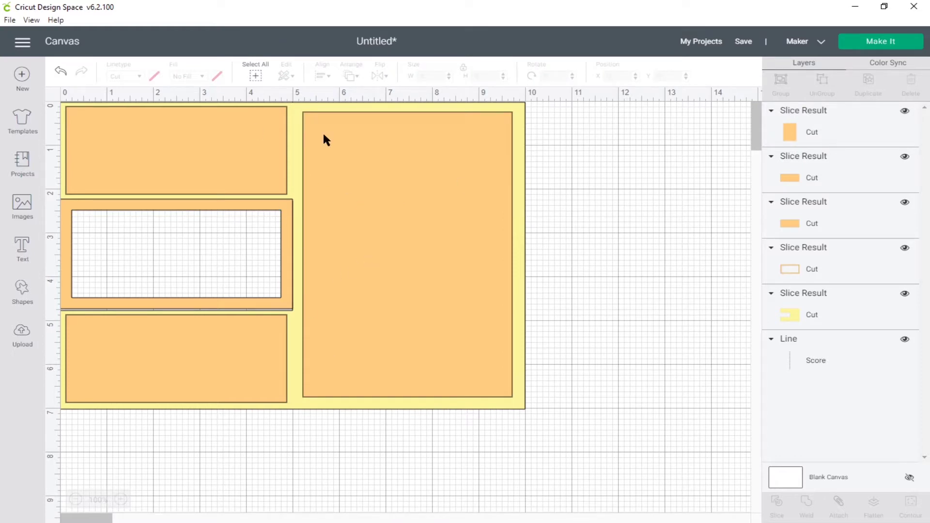
Step: Duplicate the 4.5 × 6.5 panel and resize the copy to 4 × 6 in
left_click(443, 268)
left_click(868, 85)
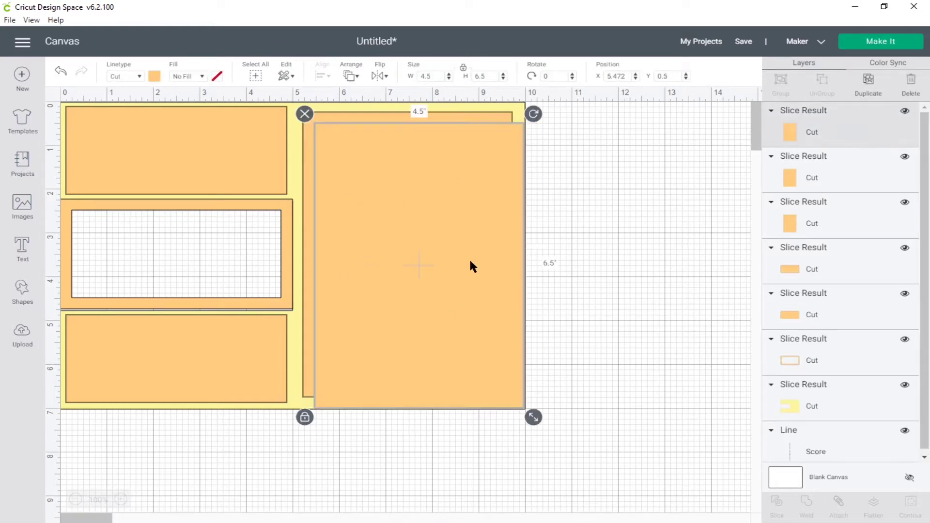
double_click(431, 76)
type("4")
key("Return")
left_click(464, 68)
double_click(484, 76)
type("6")
key("Return")
Step: Colour the 4.5 × 6.5 back panel light blue and nudge the 4 × 6 orange panel into place
left_click(338, 154)
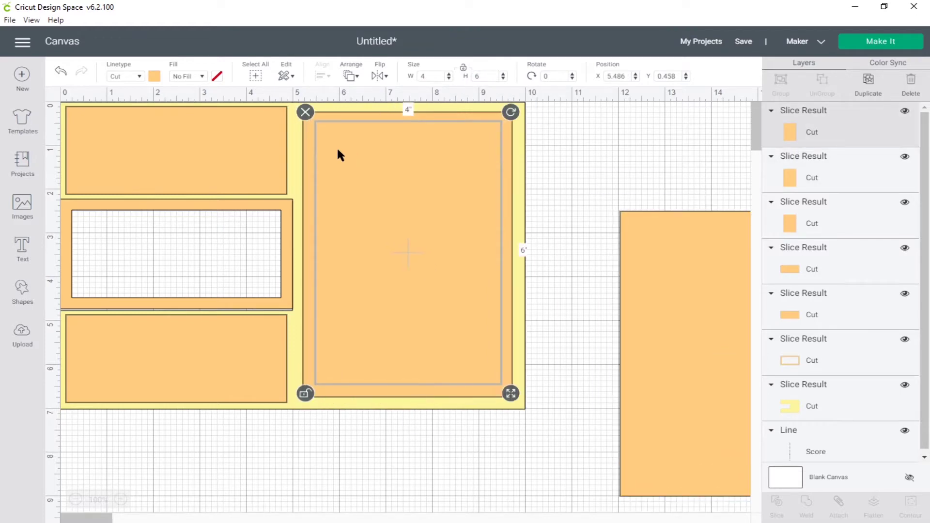
left_click(154, 76)
left_click(216, 129)
left_click_drag(424, 253, 421, 256)
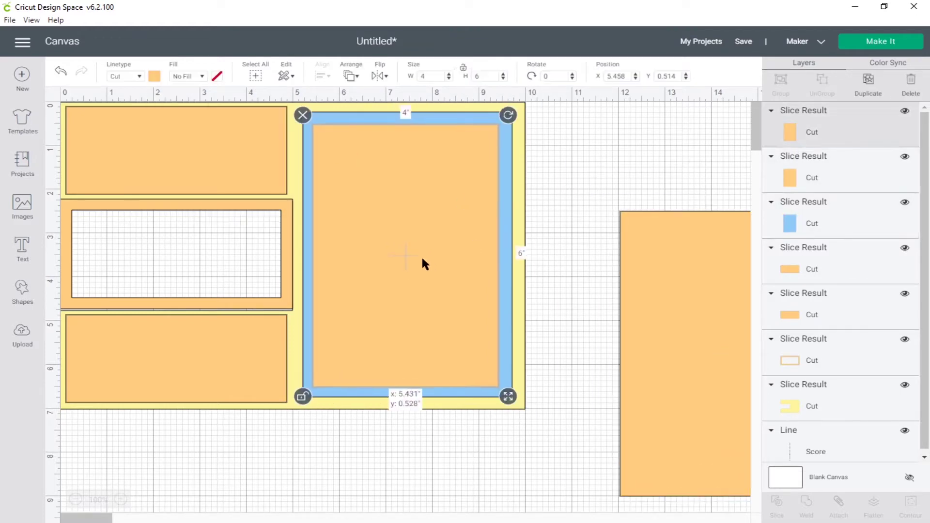
Step: Duplicate the window frame several times and shift the blue panel copy and front frame copy
left_click(292, 256)
left_click_drag(286, 215, 280, 216)
left_click(868, 85)
left_click(868, 84)
left_click(867, 85)
left_click(868, 85)
left_click(868, 85)
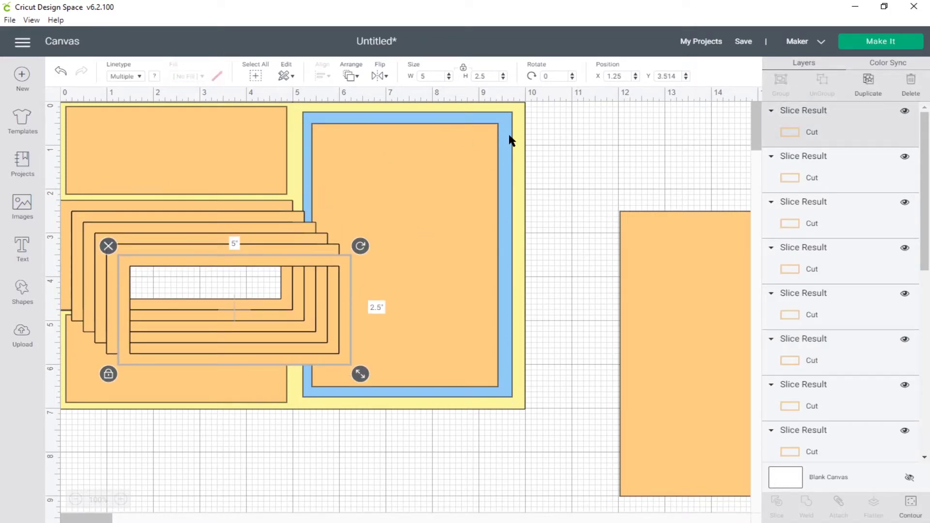
left_click(505, 193)
left_click_drag(412, 155, 448, 206)
left_click_drag(255, 257, 231, 245)
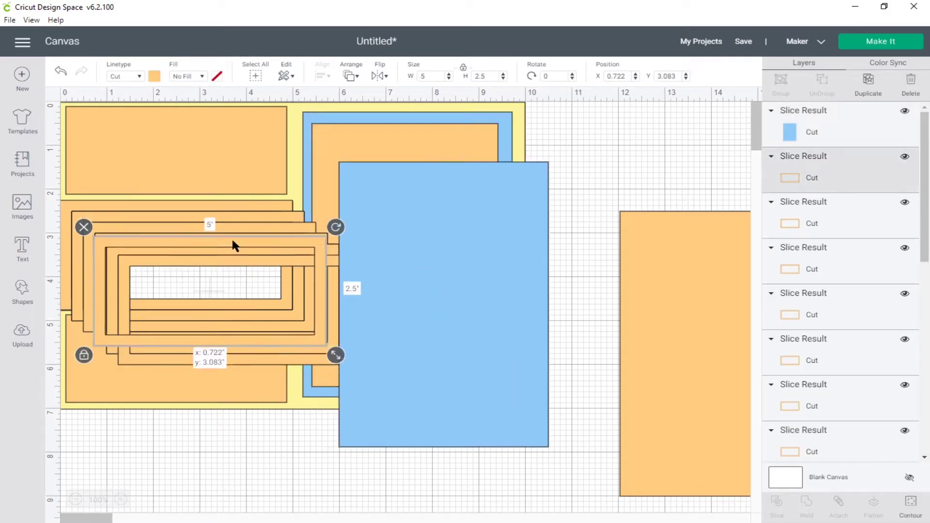
Step: Resize the blue copy to 5 × 2.5 in, move it to the card's left edge and send it to the back
left_click(460, 167)
left_click(429, 76)
type("5")
left_click(489, 73)
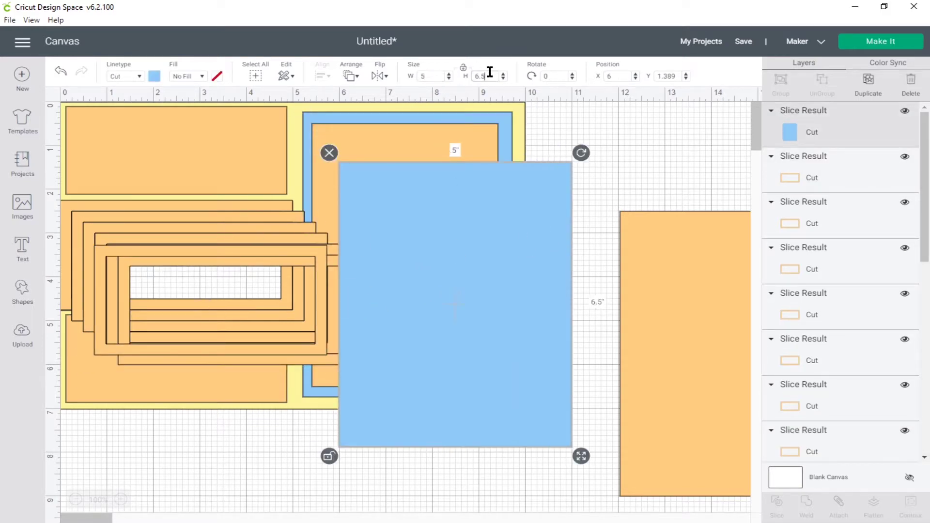
type("2.5")
left_click_drag(487, 264, 210, 297)
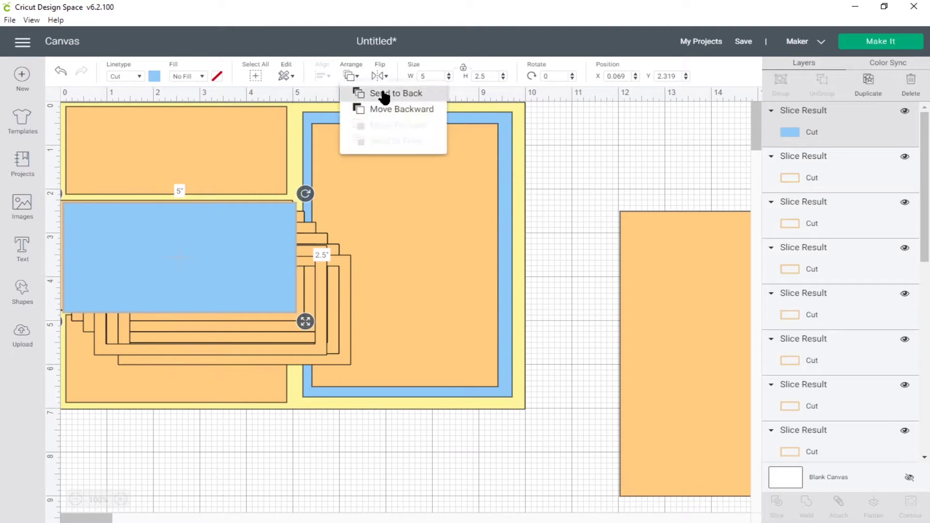
left_click(351, 76)
left_click(382, 92)
left_click_drag(337, 268, 285, 209)
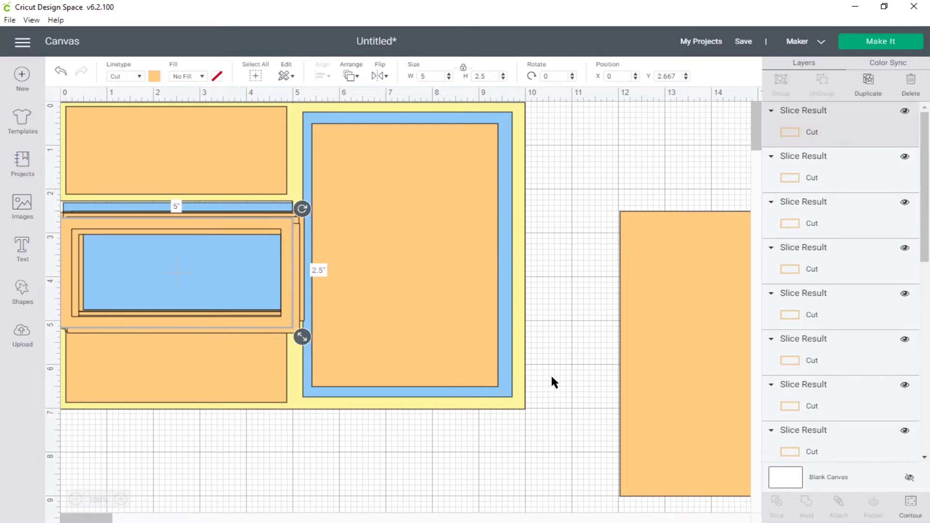
Step: Remove the spare orange panel and move a duplicate of the 4 × 6 panel beside the card
left_click(689, 297)
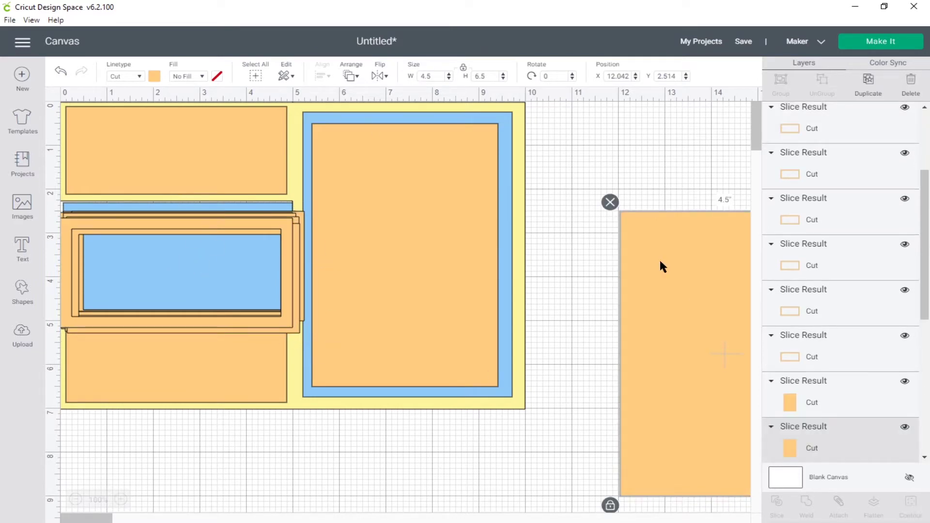
left_click(608, 202)
left_click(60, 72)
left_click(823, 387)
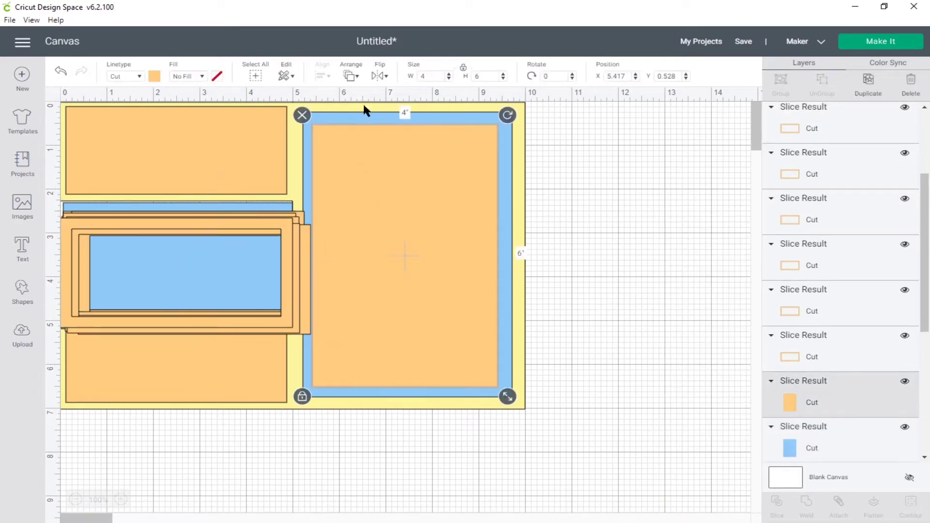
left_click(867, 80)
left_click_drag(652, 247, 673, 247)
Step: Unlock the copy's proportions, resize it to 5 × 7 in and colour it grey
left_click(462, 70)
double_click(422, 76)
type("5")
double_click(485, 76)
type("7")
left_click(153, 76)
left_click(233, 131)
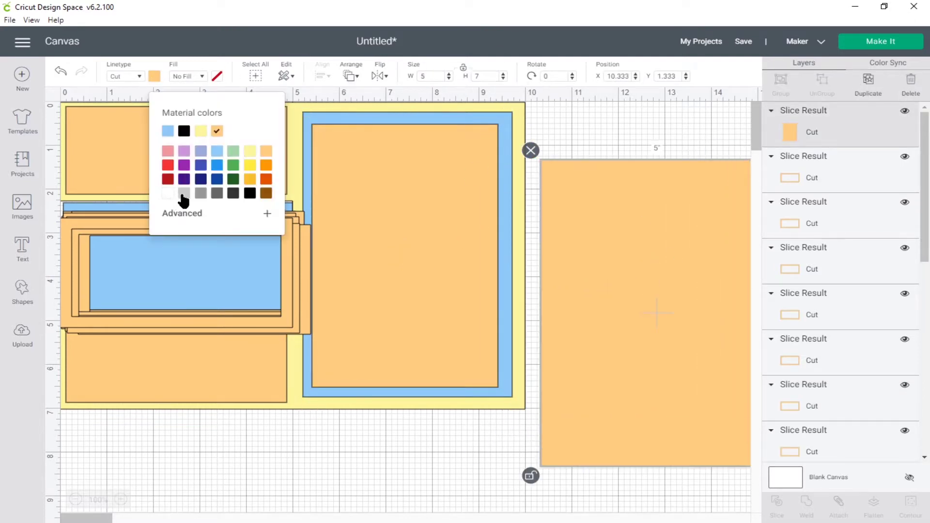
left_click(680, 240)
Step: Duplicate the grey panel as a 2.5 in high strip and place it on the grey panel
left_click(868, 80)
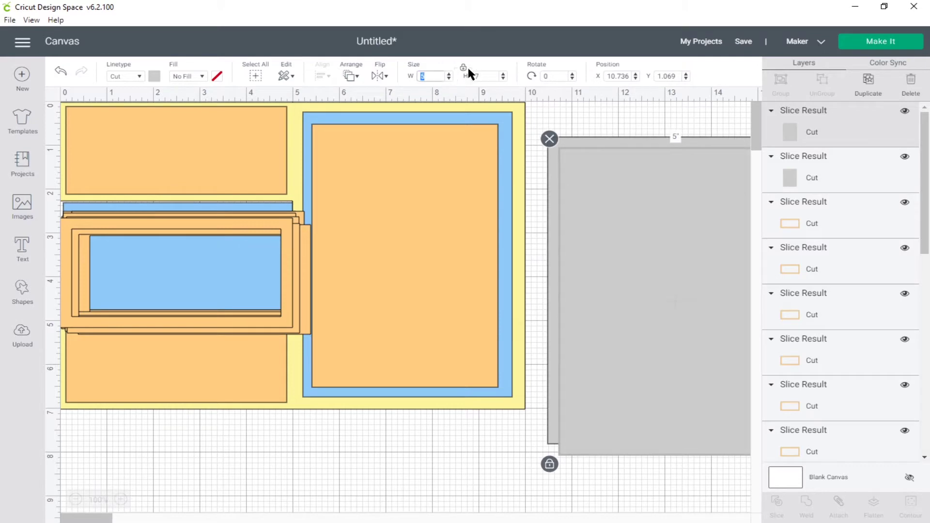
double_click(484, 76)
type("2.5")
left_click_drag(652, 202, 690, 235)
left_click_drag(297, 203, 831, 203)
Step: Move the orange panel behind the blue panel and align the stacked window frames
left_click(270, 192)
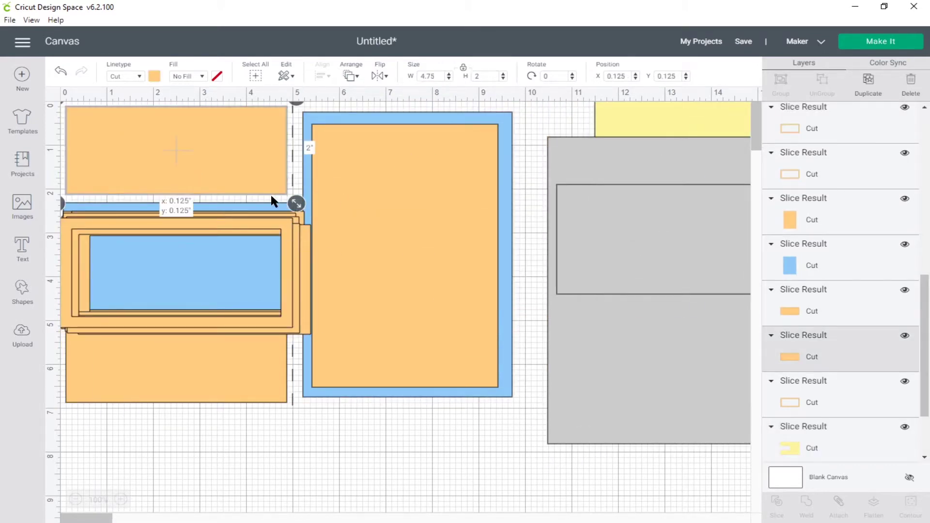
left_click_drag(271, 193, 509, 188)
left_click(159, 220)
left_click(330, 76)
left_click(344, 203)
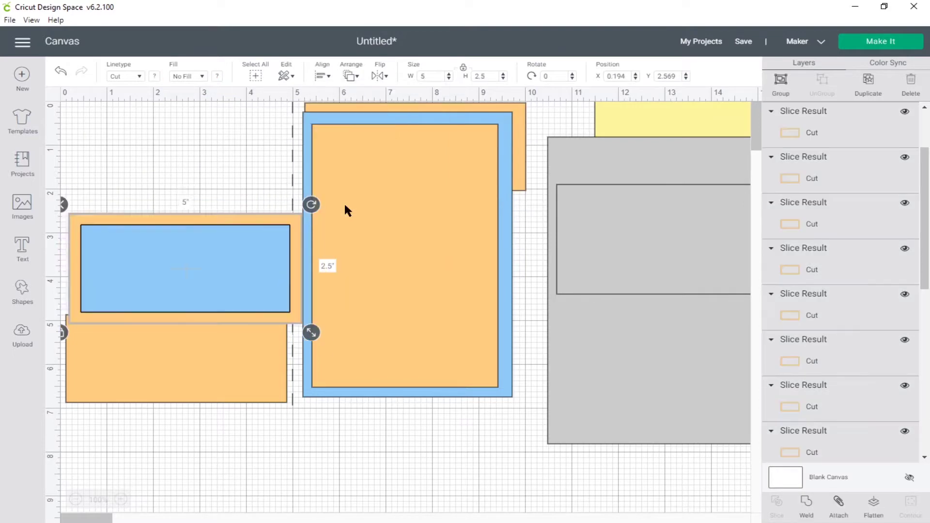
mouse_move(246, 231)
left_mouse_down()
mouse_move(241, 209)
mouse_move(235, 221)
left_mouse_up()
Step: Set the yellow card's X position to 0 and move the orange panel to its top-left corner
left_click(629, 118)
double_click(624, 75)
type("0")
key("Return")
left_click_drag(517, 119, 282, 122)
left_click(518, 256)
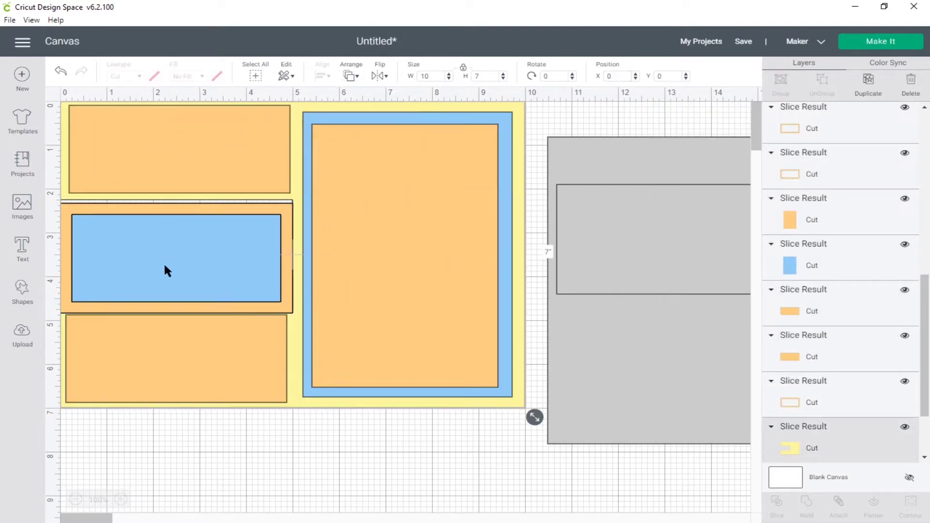
Step: Search the image library for 'thank you' and insert the Thank You image
left_click(21, 207)
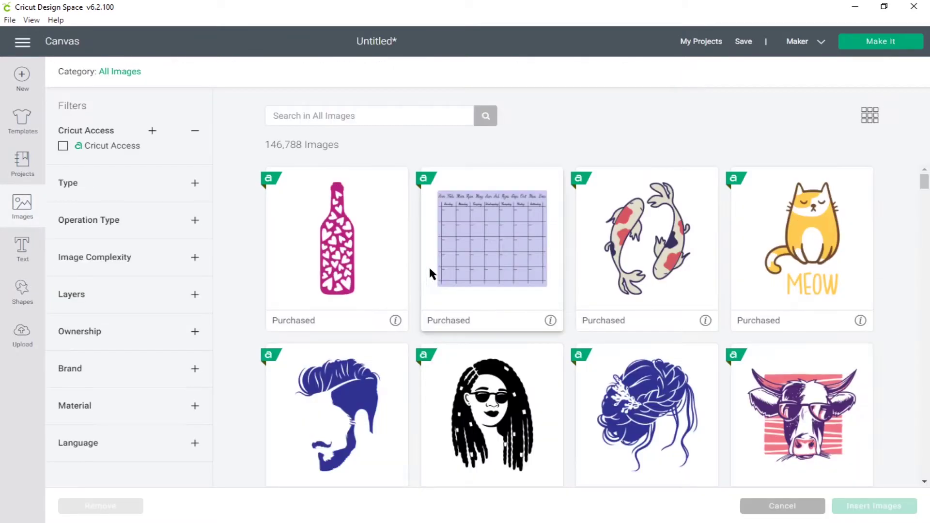
left_click(357, 108)
type("thank you")
key("Return")
scroll(478, 305, "down", 5)
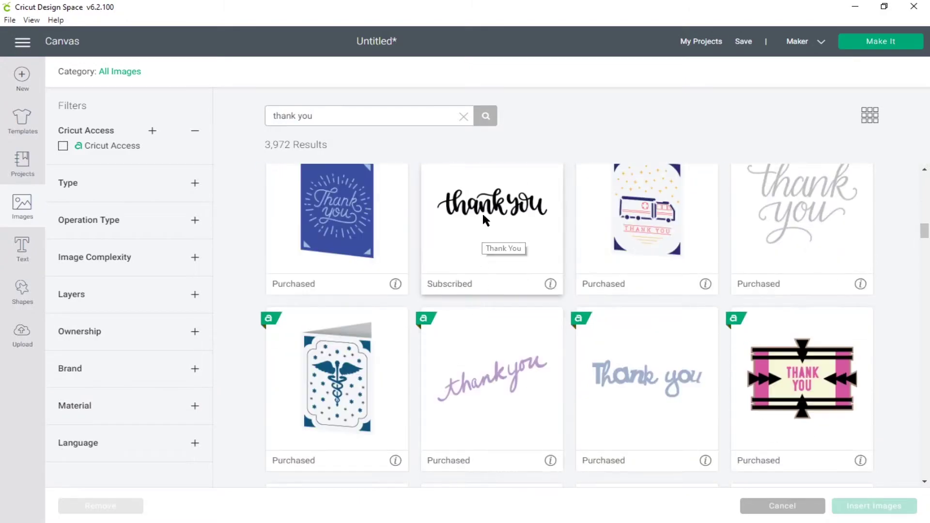
left_click(497, 258)
left_click(495, 254)
scroll(562, 402, "down", 20)
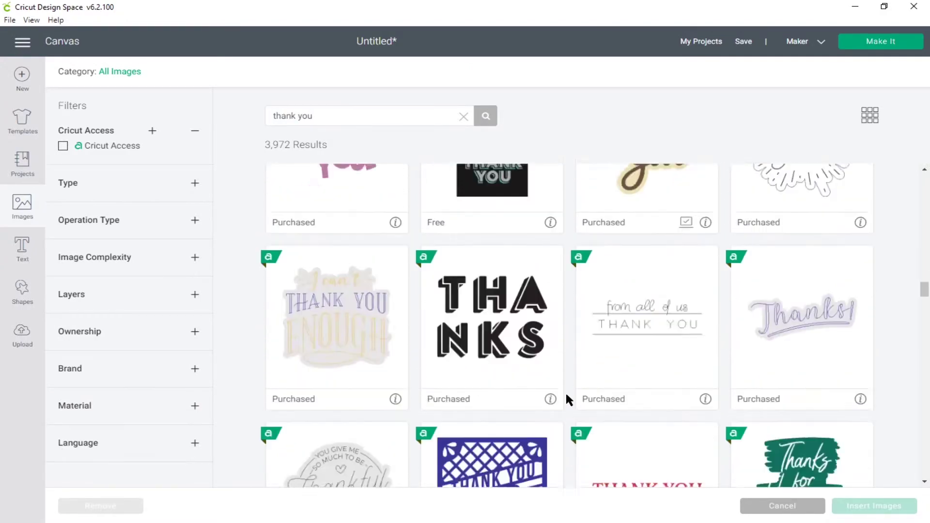
scroll(565, 388, "down", 8)
left_click(334, 252)
left_click(867, 506)
Step: Save the project as 'Thank you window card'
left_click(743, 42)
type("Thank you window card")
key("Return")
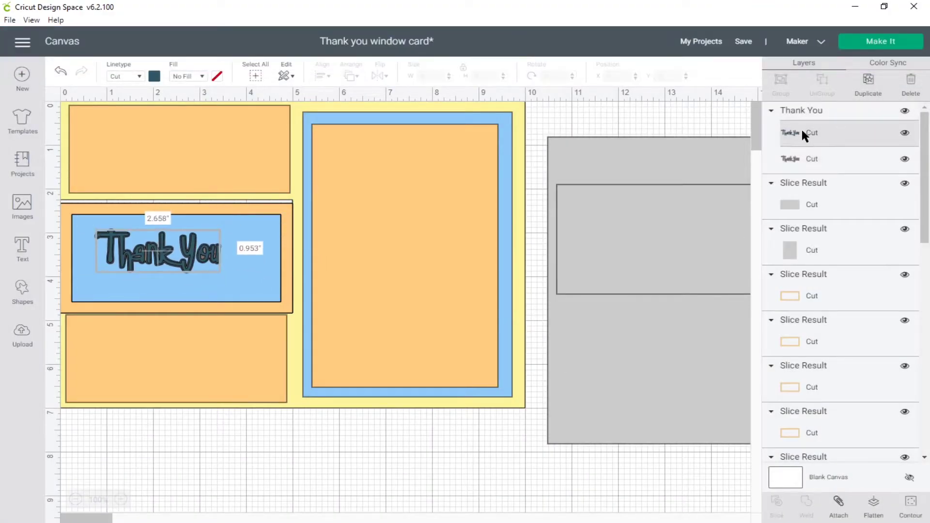
Step: Colour the Thank You layer light blue and enlarge it to fill the blue mat
left_click(154, 76)
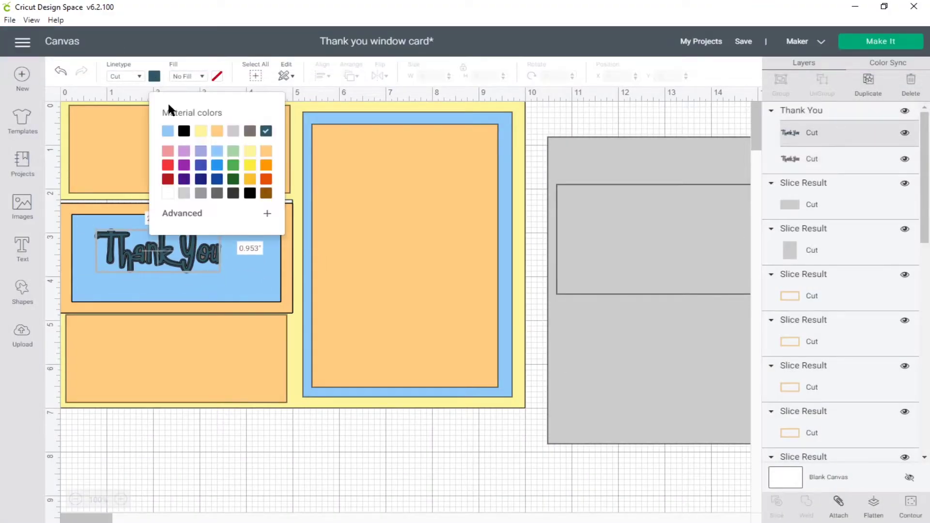
left_click(169, 126)
left_click(231, 294)
left_click_drag(236, 284, 274, 300)
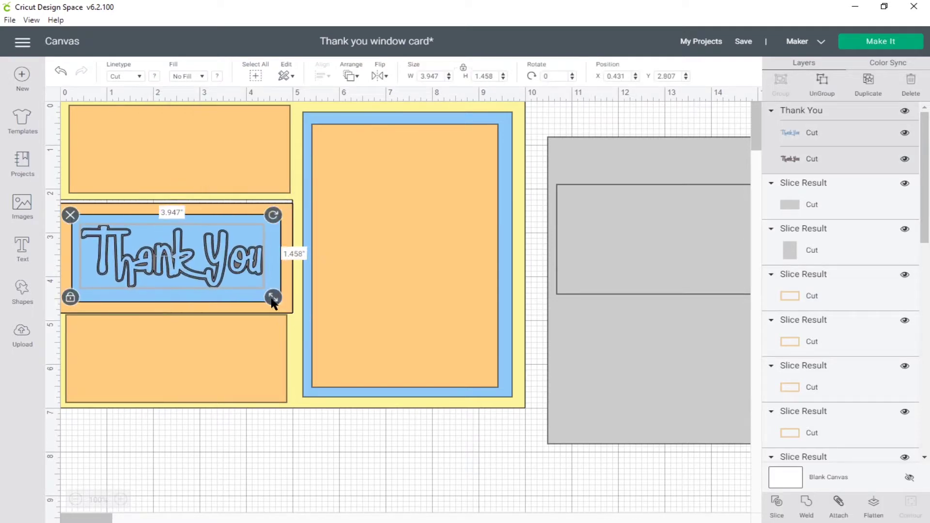
left_click_drag(250, 271, 232, 267)
left_click(553, 113)
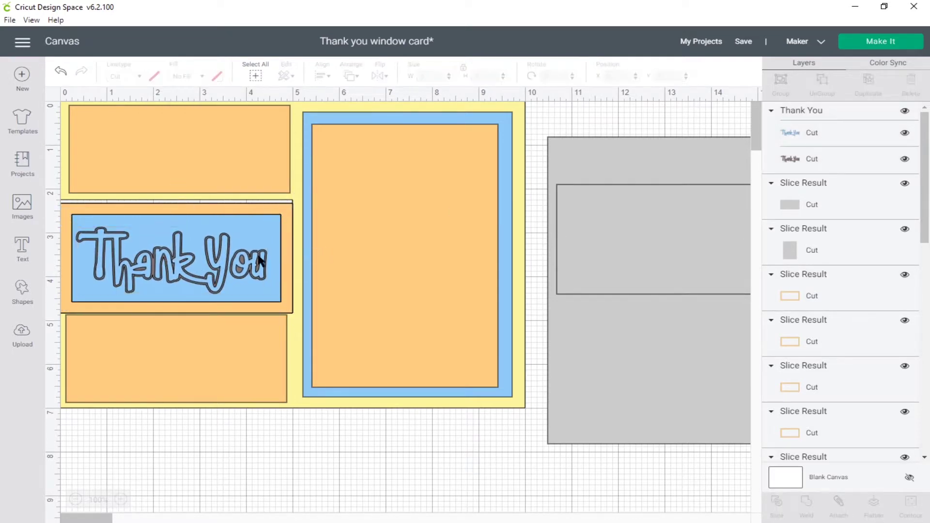
Step: Add a centre-aligned text box with the verse 'You have always been in my corner and it is truly appreciated'
left_click(467, 310)
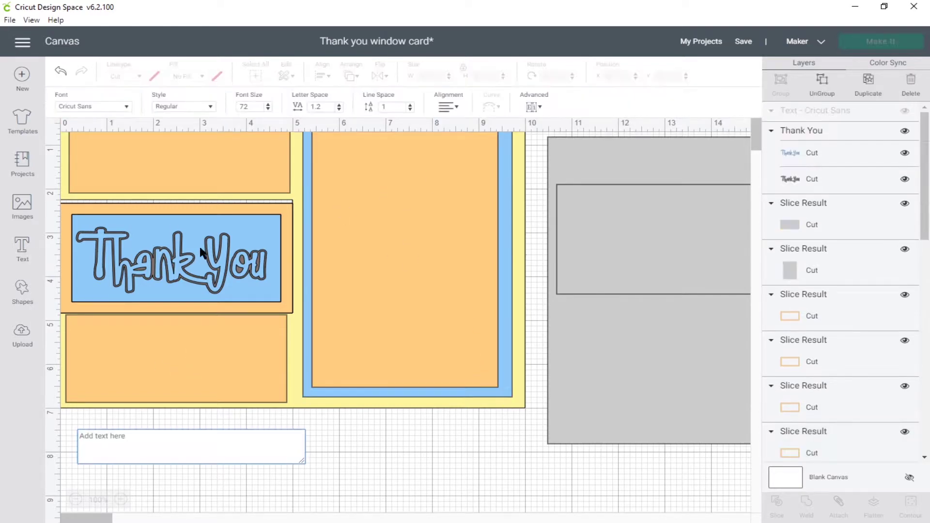
type("You have always")
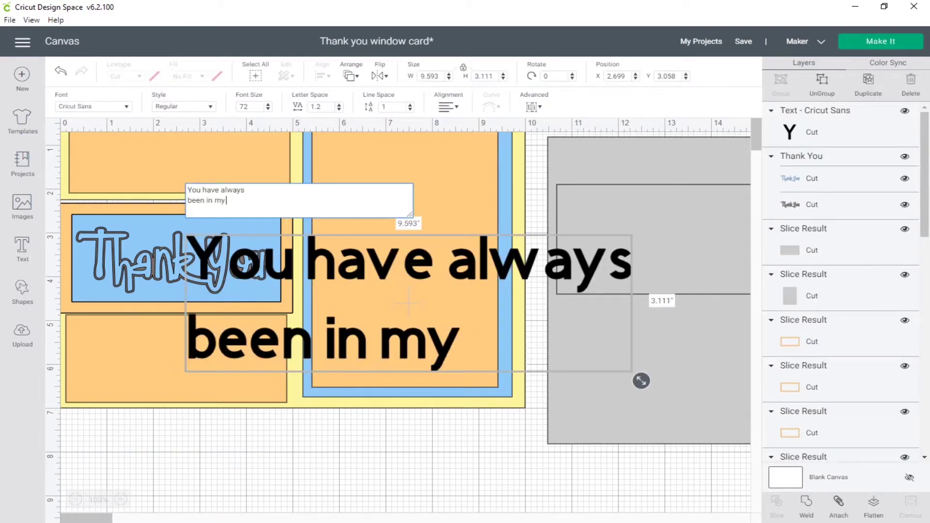
type("ly")
key("Return")
type("appreciated")
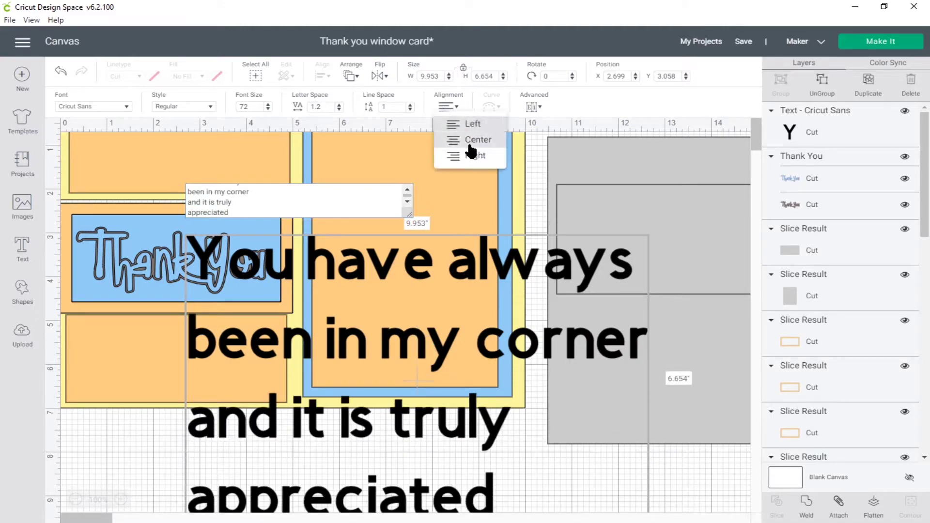
left_click(469, 144)
Step: Set the verse font to William with the Writing style
left_click(128, 106)
left_click(686, 162)
left_click(127, 107)
left_click(210, 101)
left_click(205, 135)
Step: Set the verse width to 3 in and move it to the top of the right panel
left_click(461, 257)
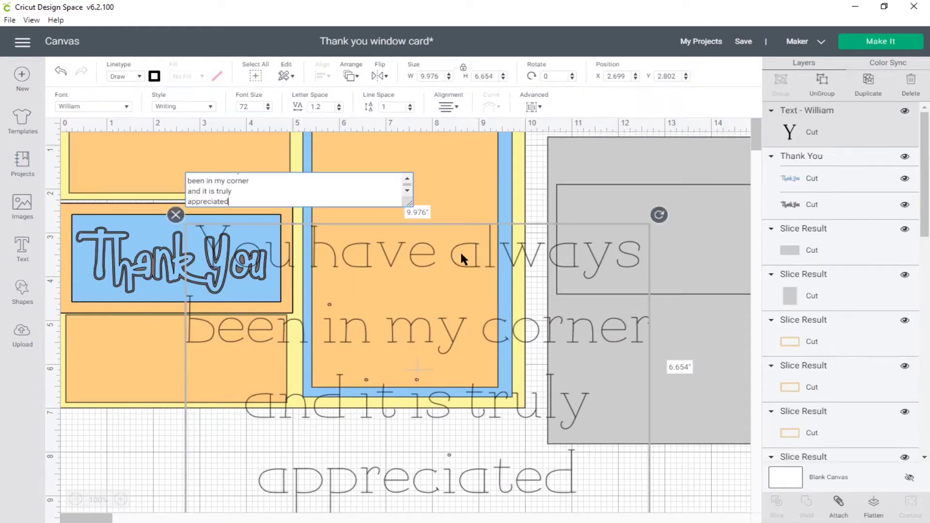
left_click(429, 76)
type("3")
key("Return")
left_click_drag(305, 257, 412, 228)
Step: Nudge the verse into place, then search images for 'drawn' and pick the Top Left Corner flourish
left_click(359, 453)
left_click(238, 465)
left_click(18, 217)
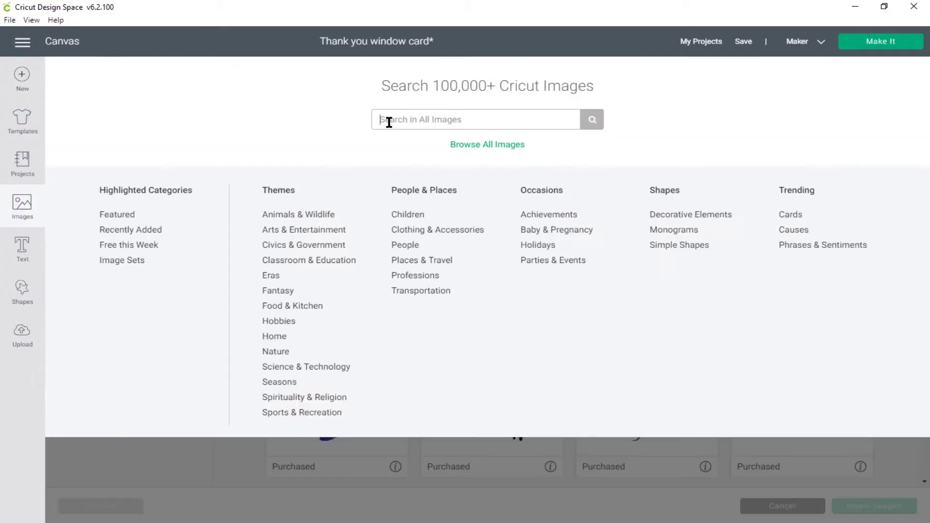
type("drawn")
key("Return")
scroll(603, 268, "down", 10)
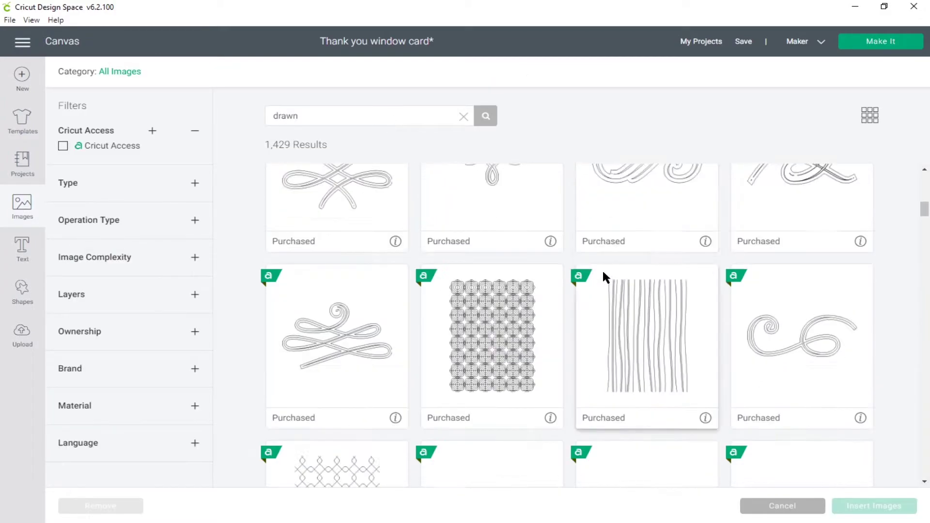
scroll(603, 272, "down", 15)
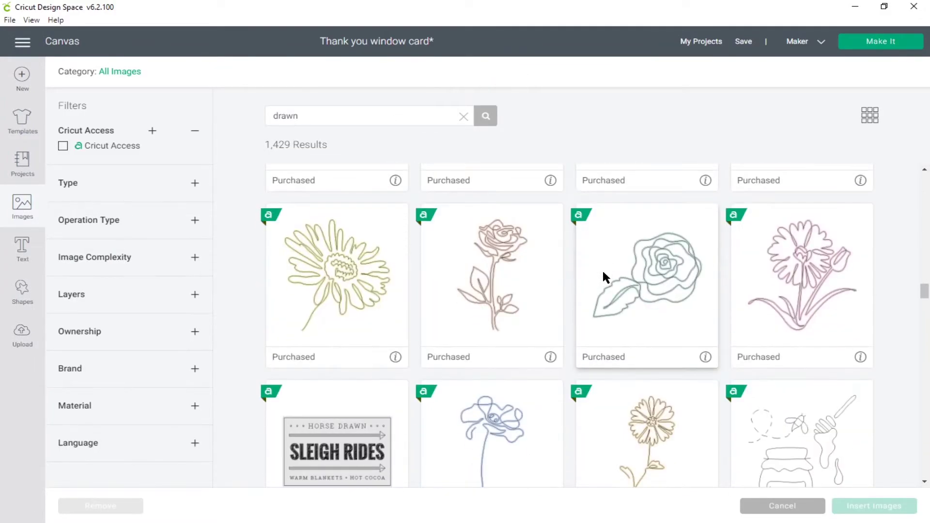
scroll(603, 269, "down", 15)
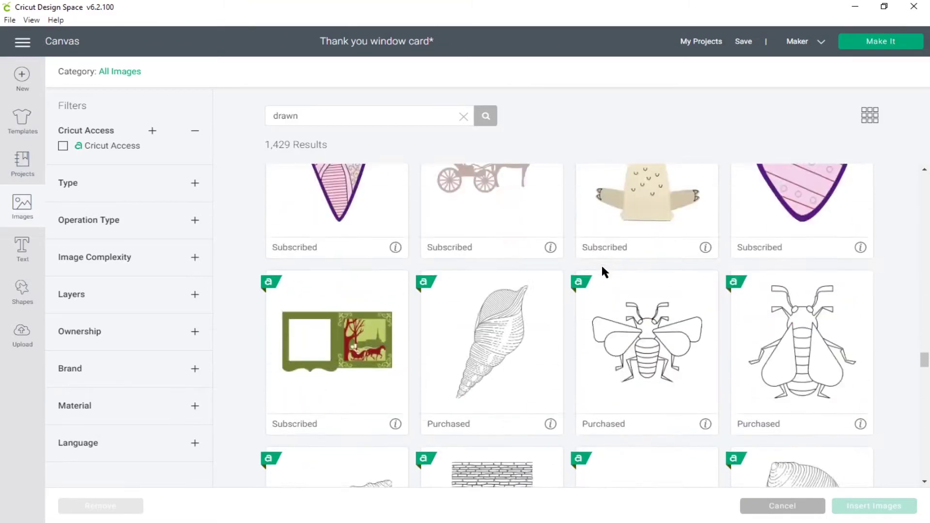
scroll(600, 263, "down", 15)
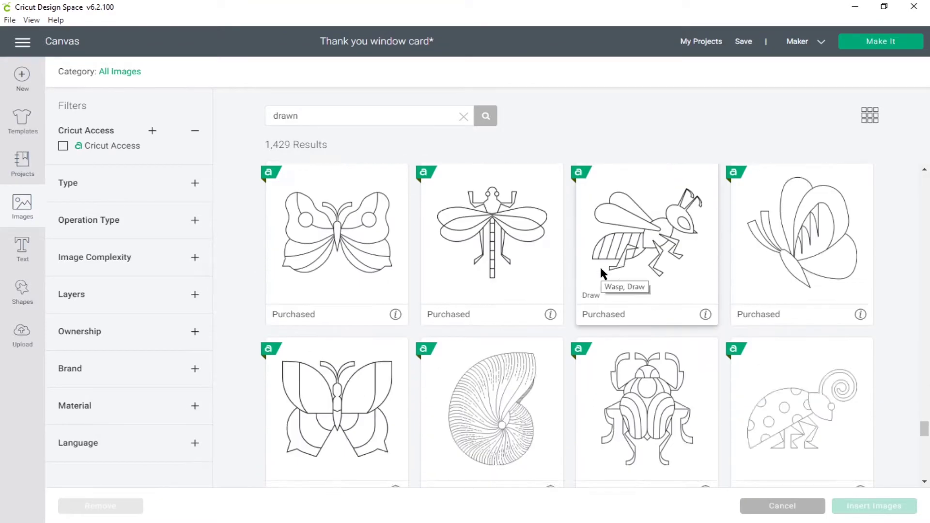
scroll(600, 265, "down", 15)
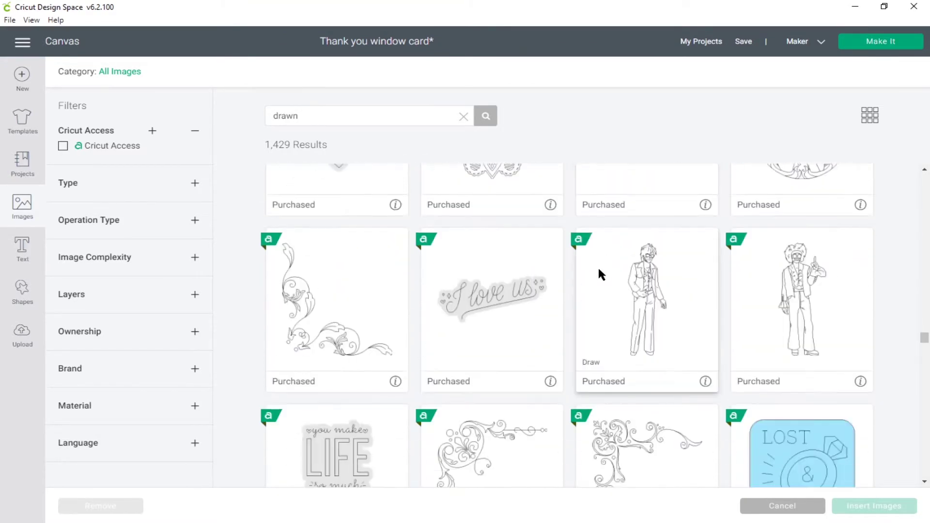
scroll(595, 266, "down", 3)
scroll(612, 313, "up", 5)
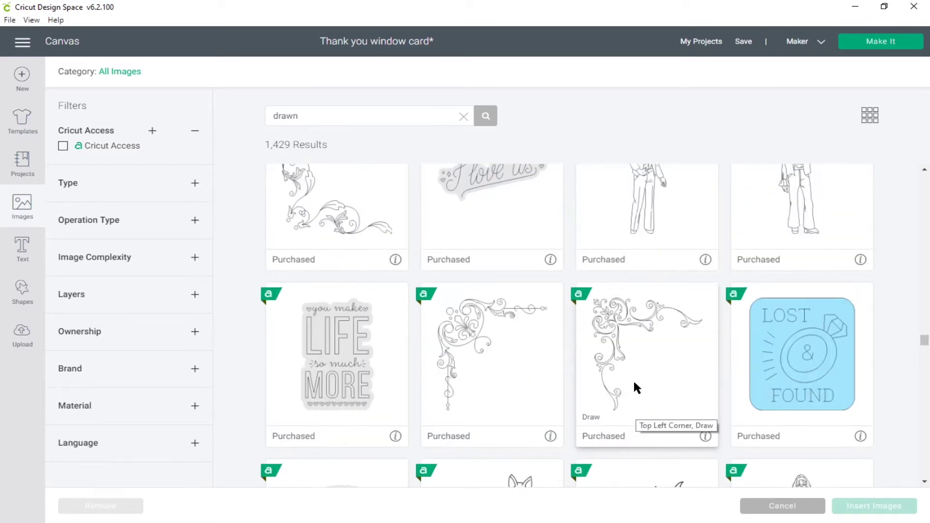
scroll(609, 379, "down", 2)
left_click(624, 321)
Step: Insert the flourish in the panel's top-left corner at 2.75 in width and shift the verse right
left_click(879, 506)
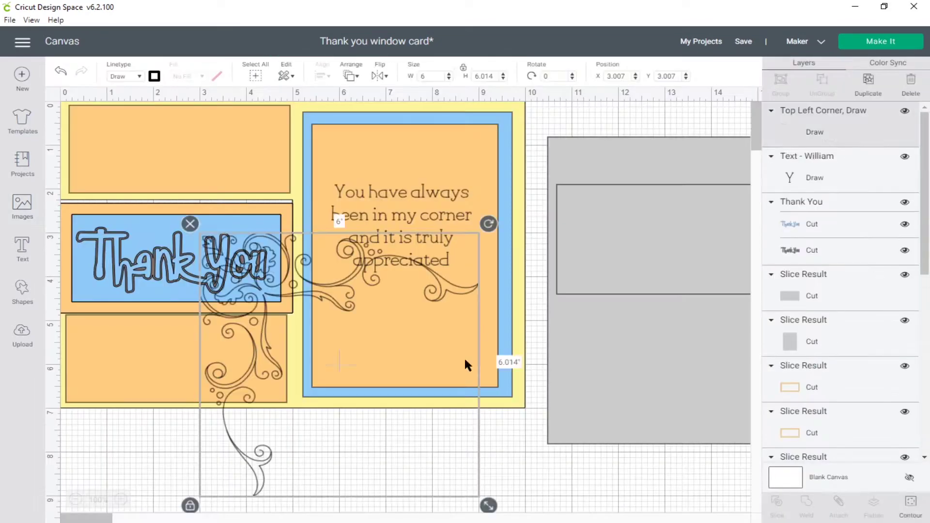
left_click_drag(362, 339, 391, 208)
left_click(432, 76)
type("3")
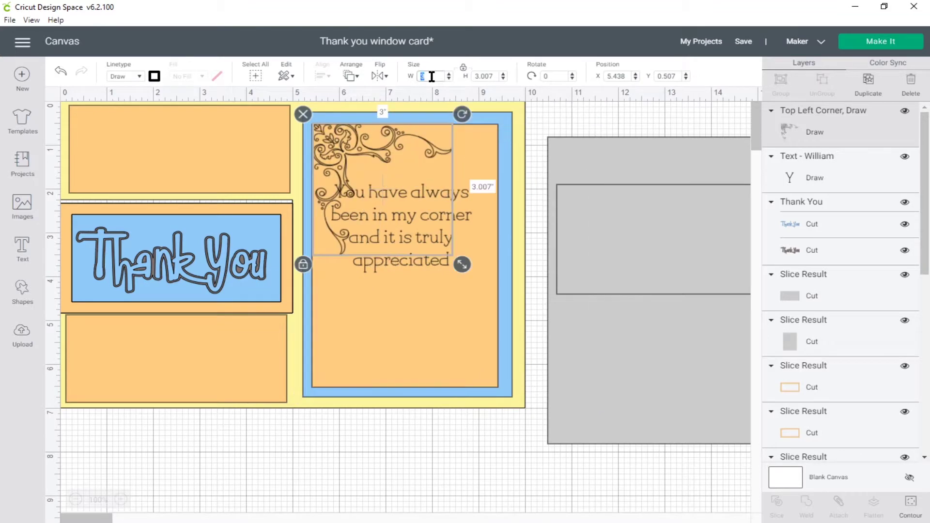
type("2.75")
left_click_drag(457, 217, 465, 199)
Step: Duplicate the flourish, flip it horizontally and vertically, and place it bottom-right
left_click(429, 235)
left_click(438, 76)
key("ctrl+v")
key("ctrl+v")
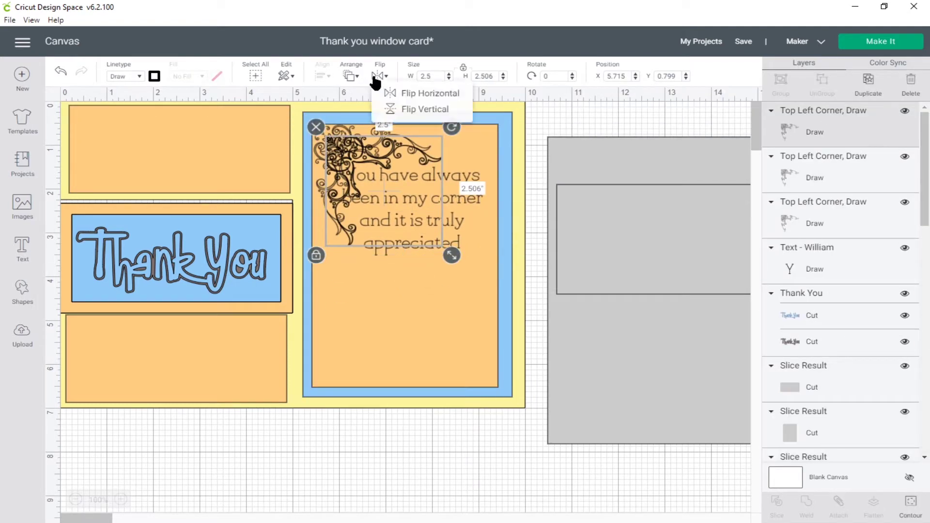
left_click(375, 76)
left_click(391, 97)
left_click(392, 108)
left_click_drag(382, 194, 435, 334)
Step: Snap the top-left flourish into the corner and centre the verse between both flourishes
left_click(574, 139)
left_click(343, 173)
left_click_drag(342, 172, 330, 161)
left_click_drag(438, 178, 446, 211)
left_click(533, 165)
Step: Attach the two flourishes and the verse together
left_click(339, 153)
left_click(382, 248, "shift")
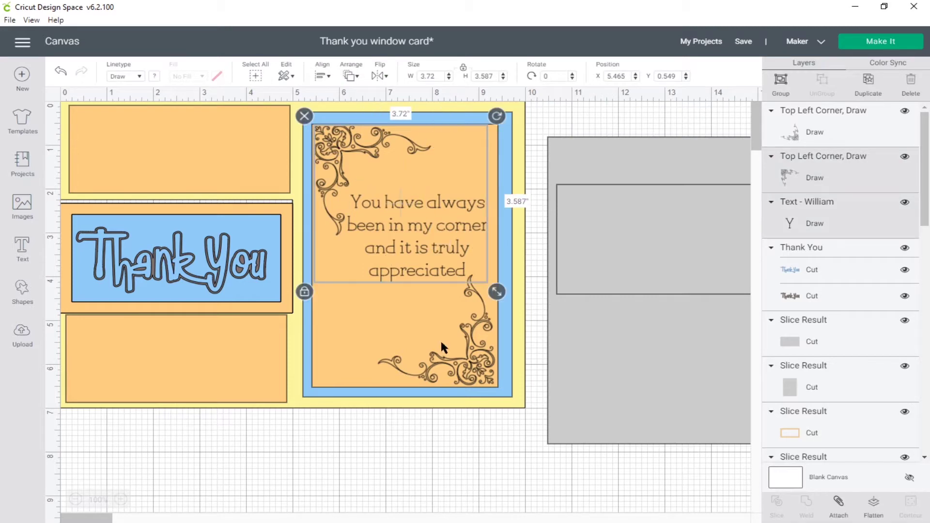
left_click(440, 341, "shift")
left_click(838, 506)
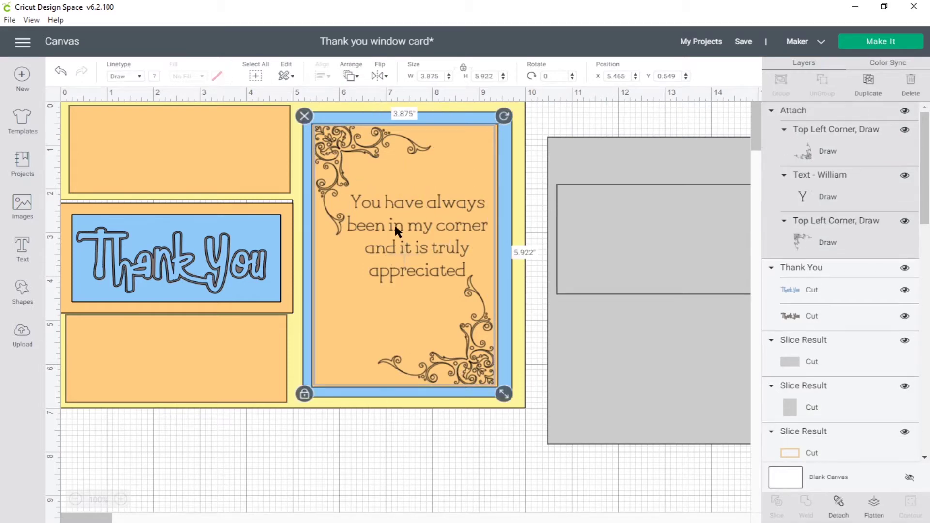
scroll(851, 243, "down", 5)
scroll(778, 373, "up", 5)
left_click(357, 211)
Step: Attach the verse artwork to the orange panel and confirm they move together
scroll(87, 520, "down", 1)
left_click(486, 331)
scroll(886, 315, "down", 5)
scroll(826, 317, "up", 5)
left_click(839, 506)
left_click_drag(242, 275, 259, 352)
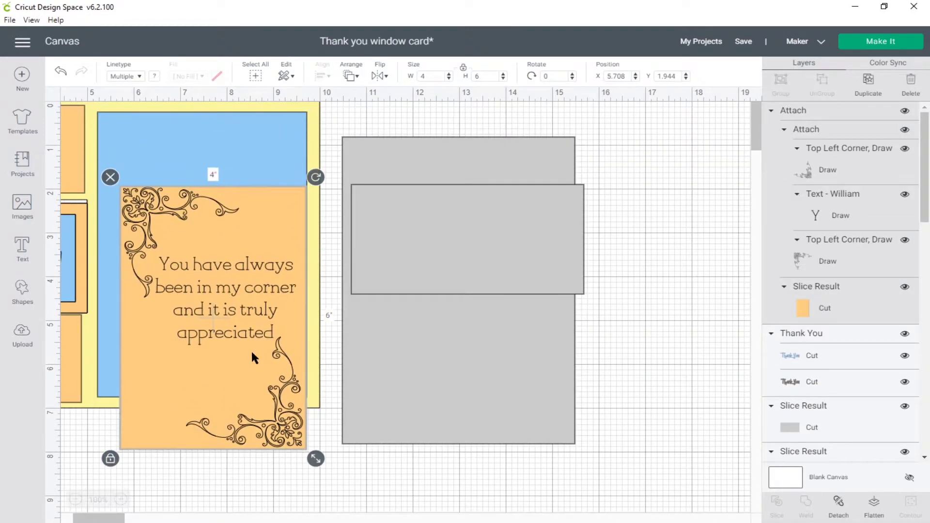
key("ctrl+z")
left_click(139, 477)
scroll(139, 477, "left", 5)
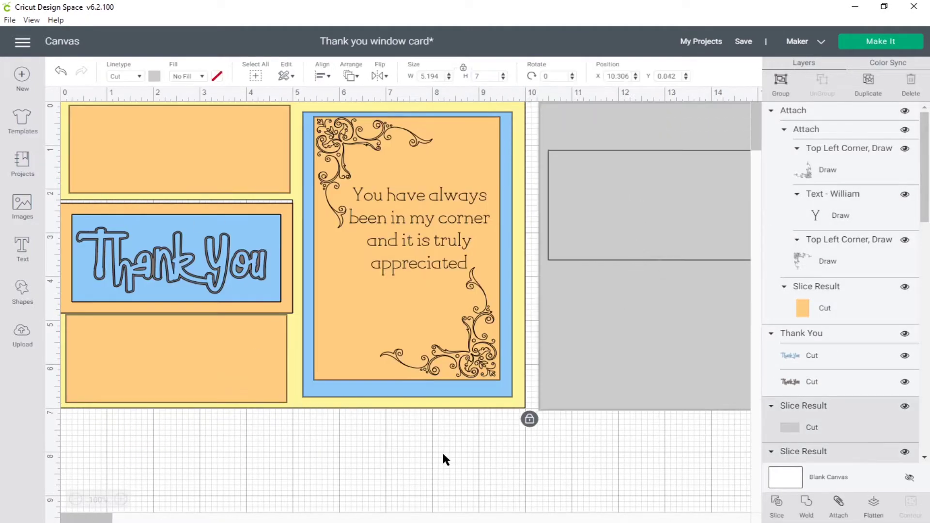
Step: Save, then add a centre fold score line and attach it to the yellow card base
left_click(754, 60)
left_click(519, 396)
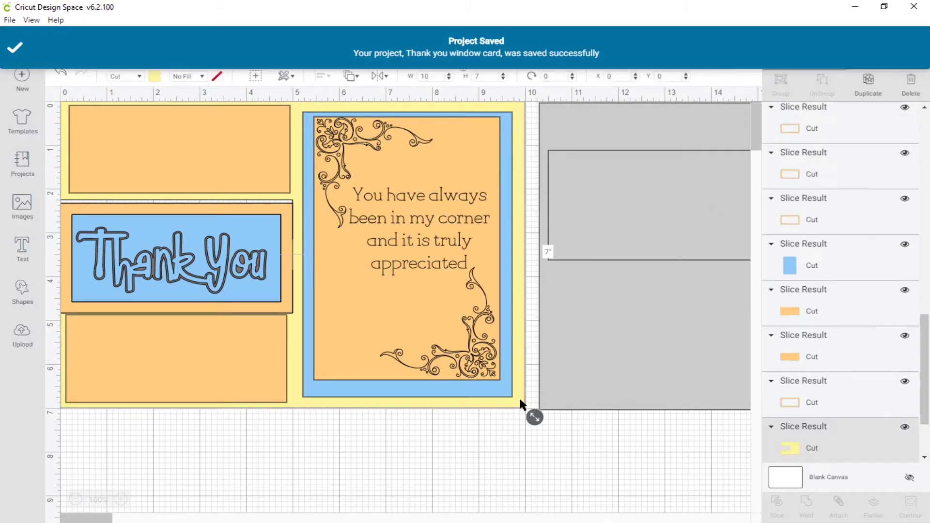
key("ctrl+z")
left_click(802, 369)
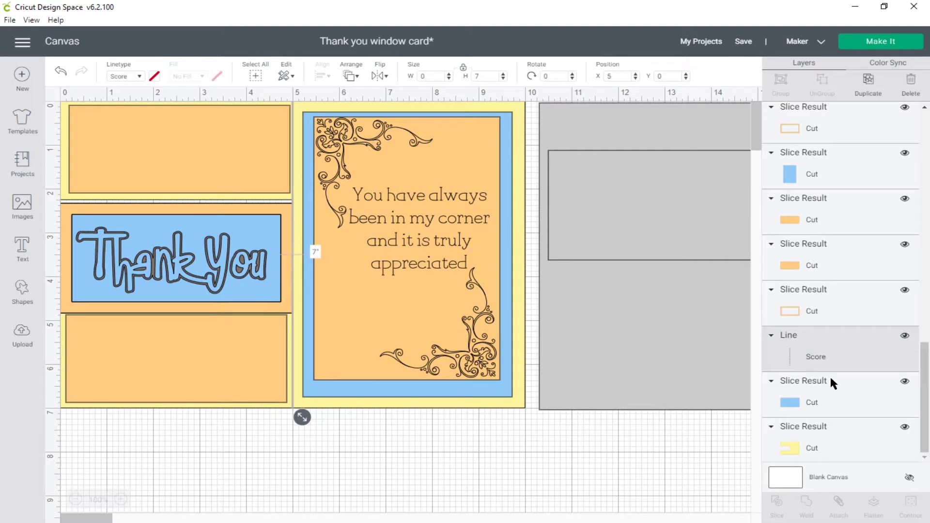
left_click(841, 446, "shift")
left_click(838, 505)
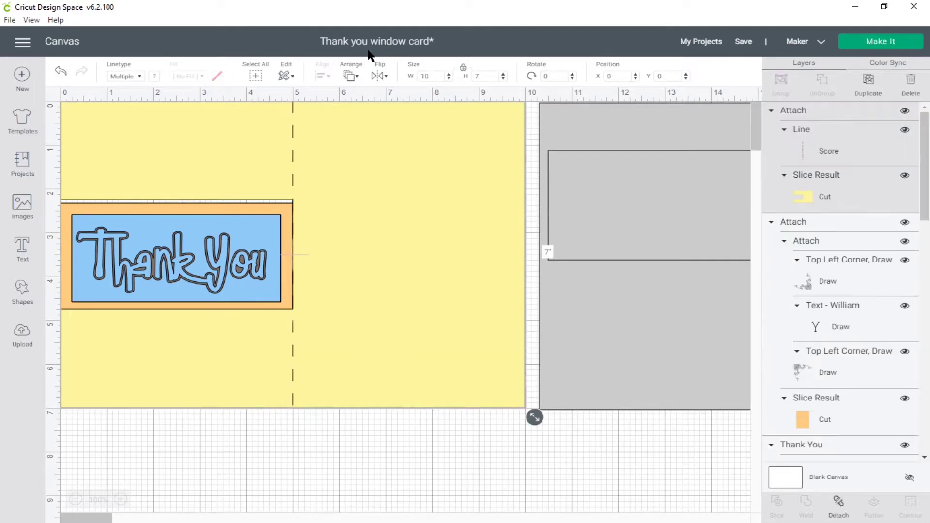
Step: Send the yellow card base to the back and nudge the orange panels into alignment
left_click(351, 75)
left_click(368, 93)
left_click(522, 229)
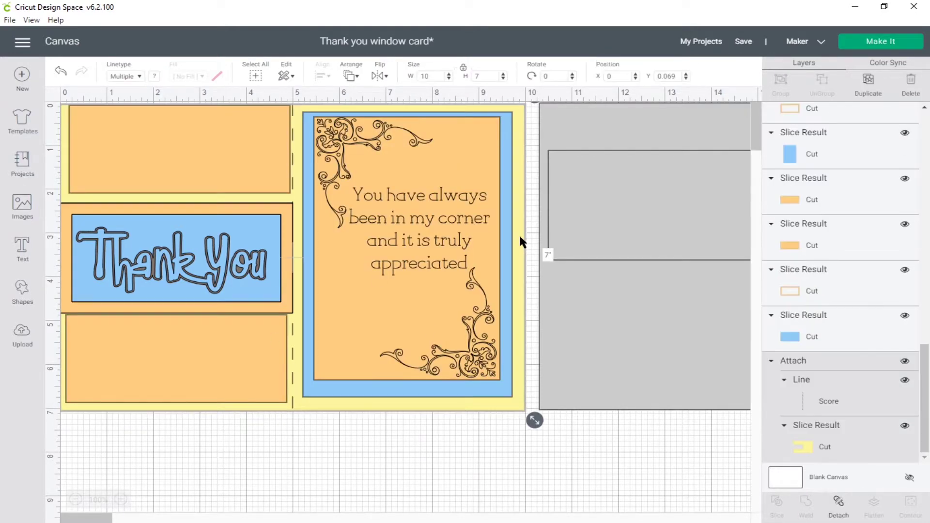
left_click_drag(245, 160, 242, 163)
left_click_drag(219, 364, 220, 367)
Step: Shift the verse and flourishes slightly down and save the project
left_click(474, 377)
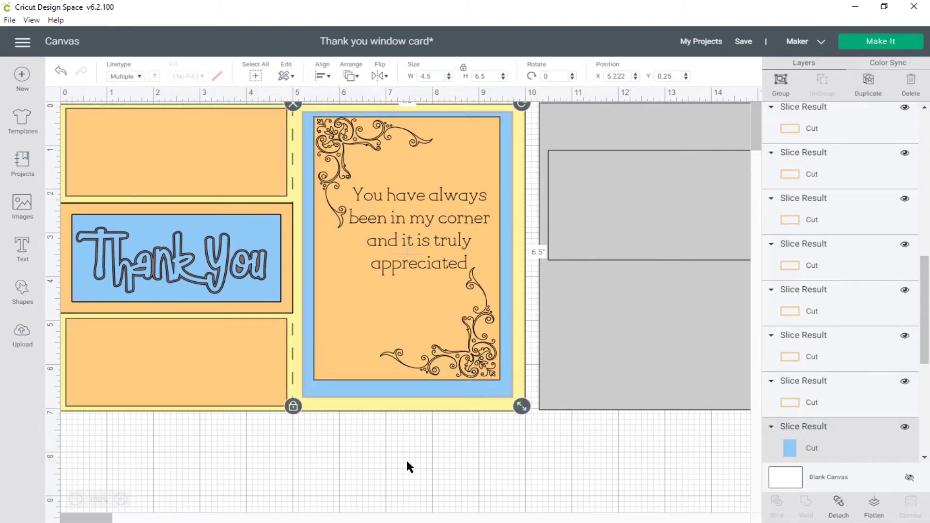
left_click(436, 472)
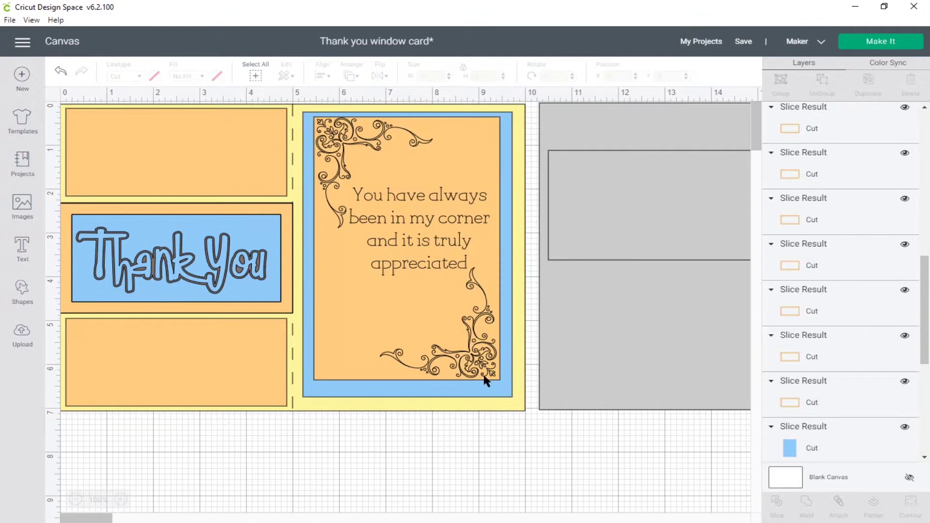
left_click_drag(464, 315, 462, 322)
left_click(756, 58)
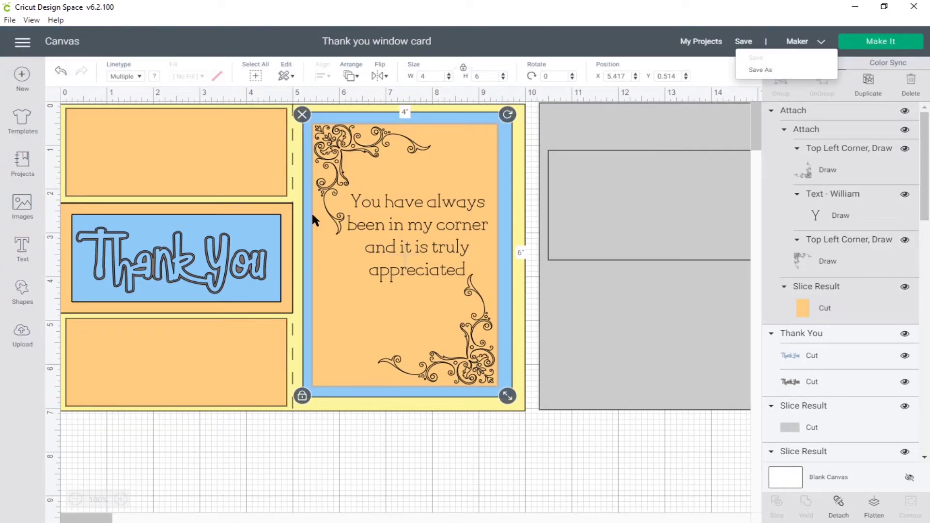
left_click(243, 437)
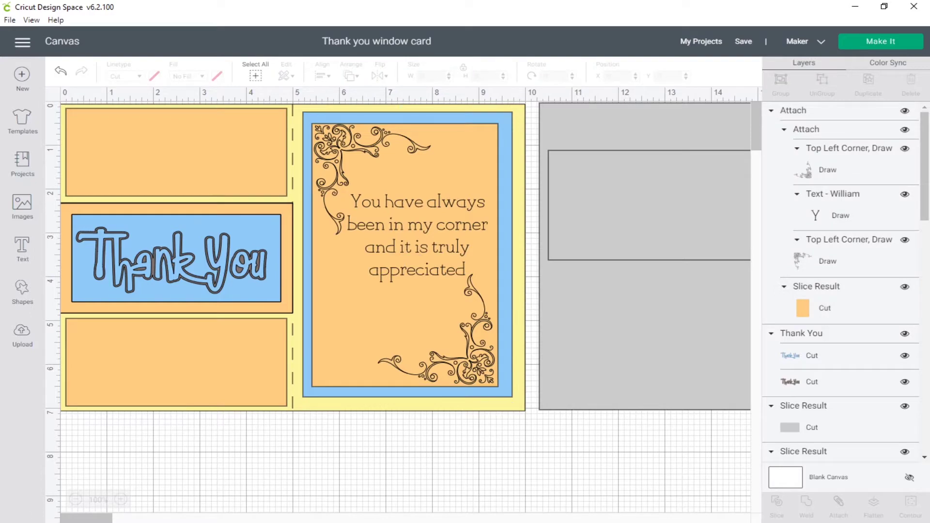